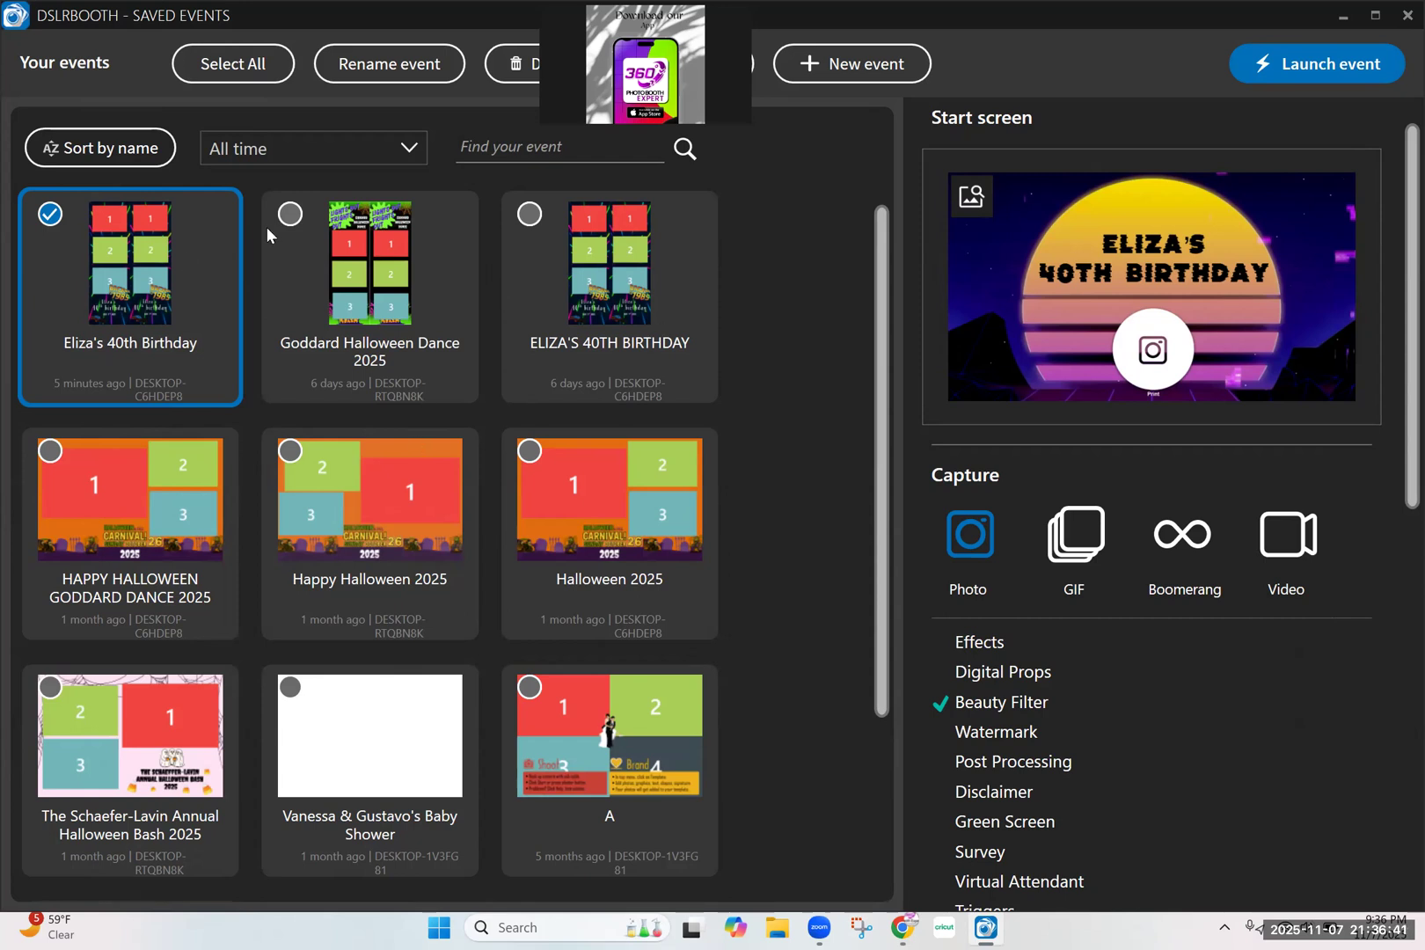
# Duplicate the selected 40th birthday event, name the copy with the celebrant's name and "21st Birthday", and open its settings for customization
pyautogui.click(461, 27)
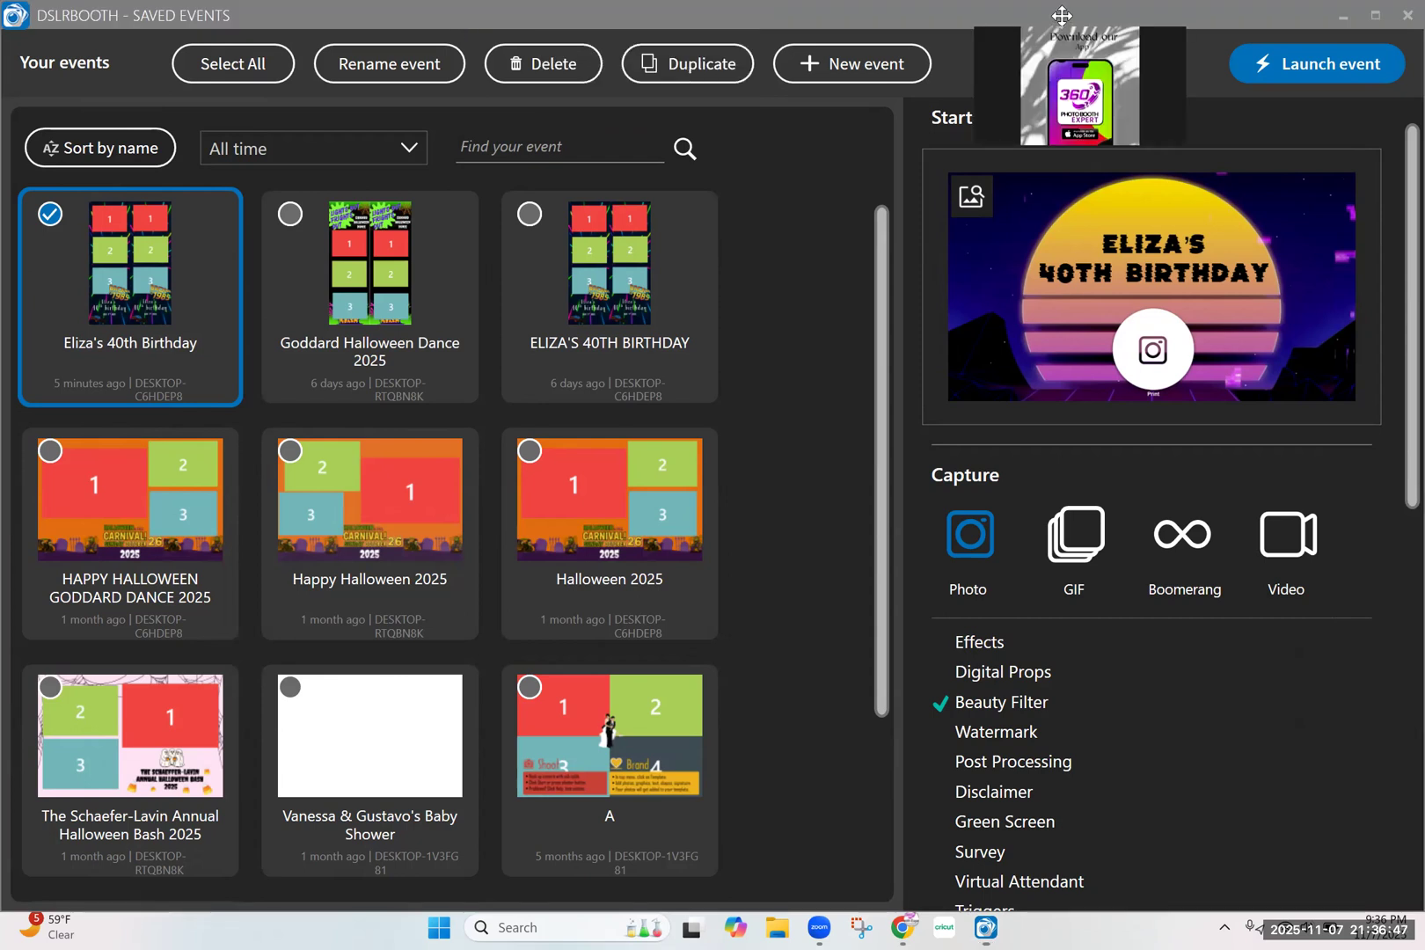
pyautogui.click(688, 63)
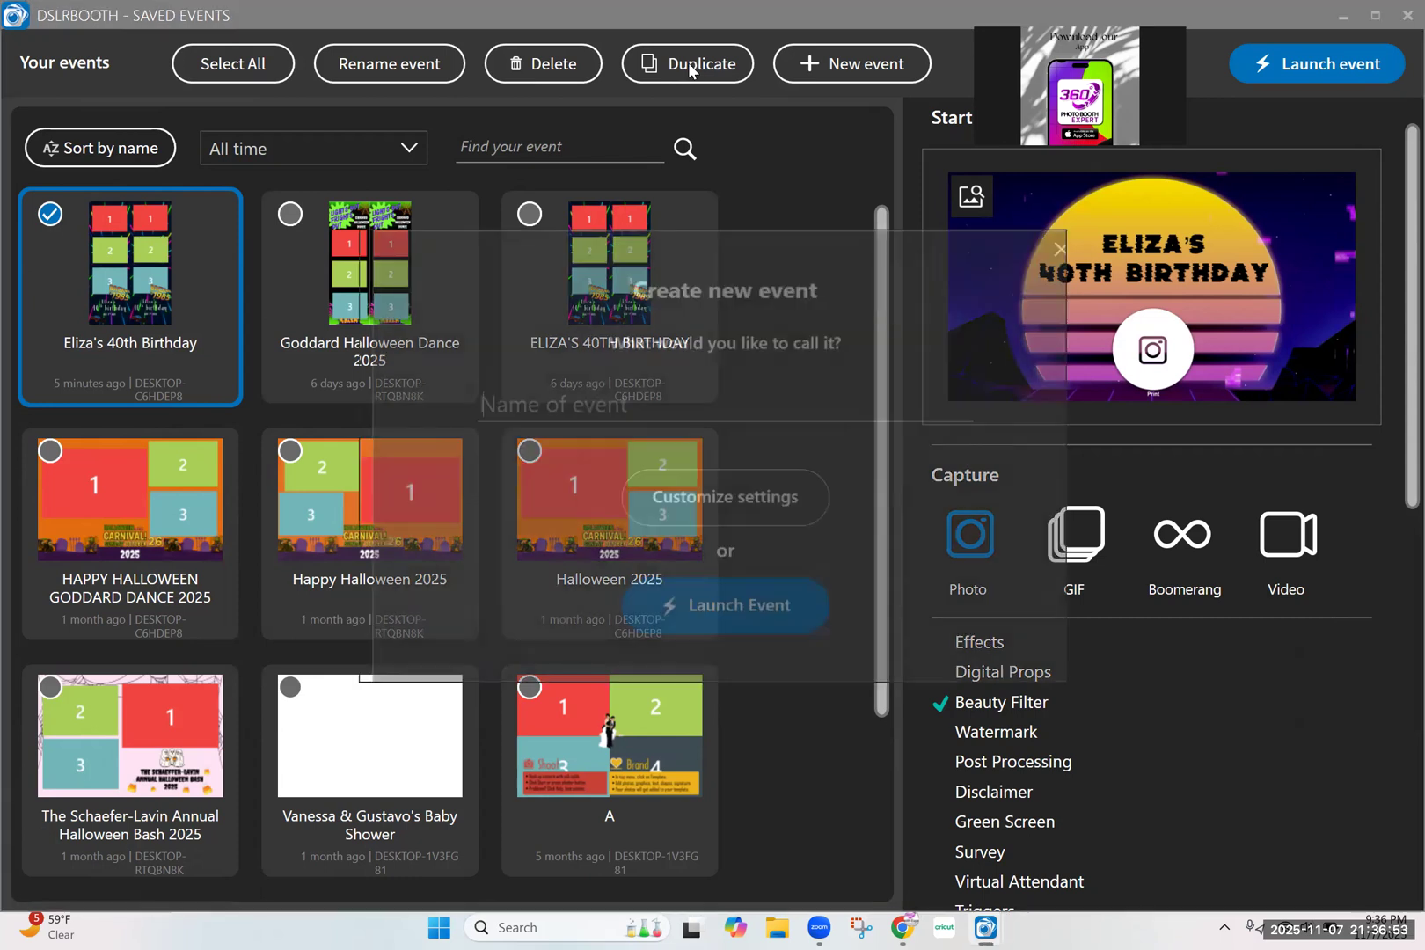
pyautogui.write('Re')
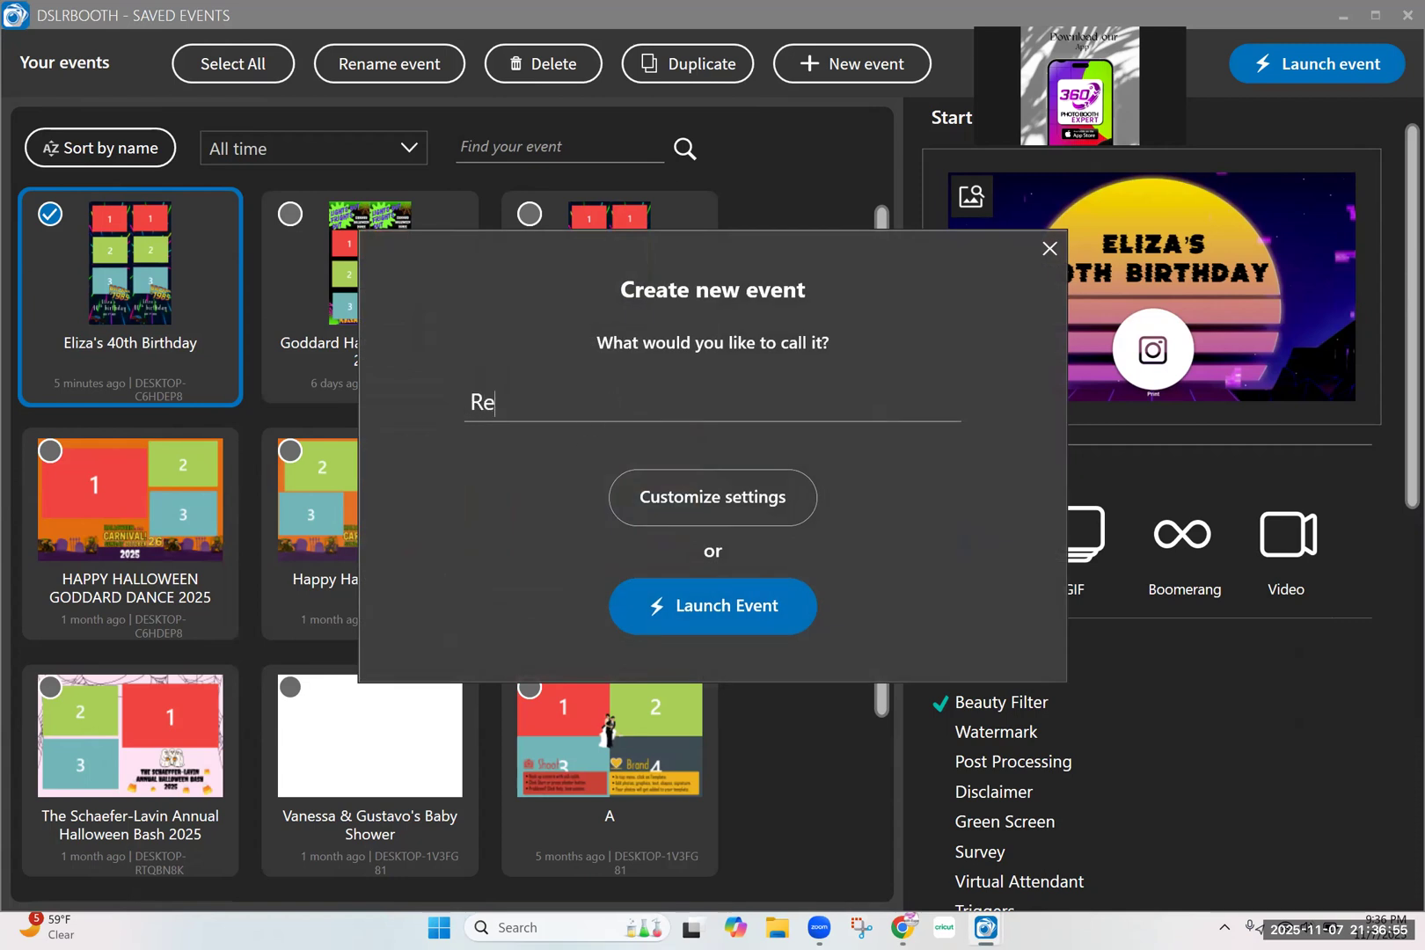
pyautogui.write("becca's 21st Birthday")
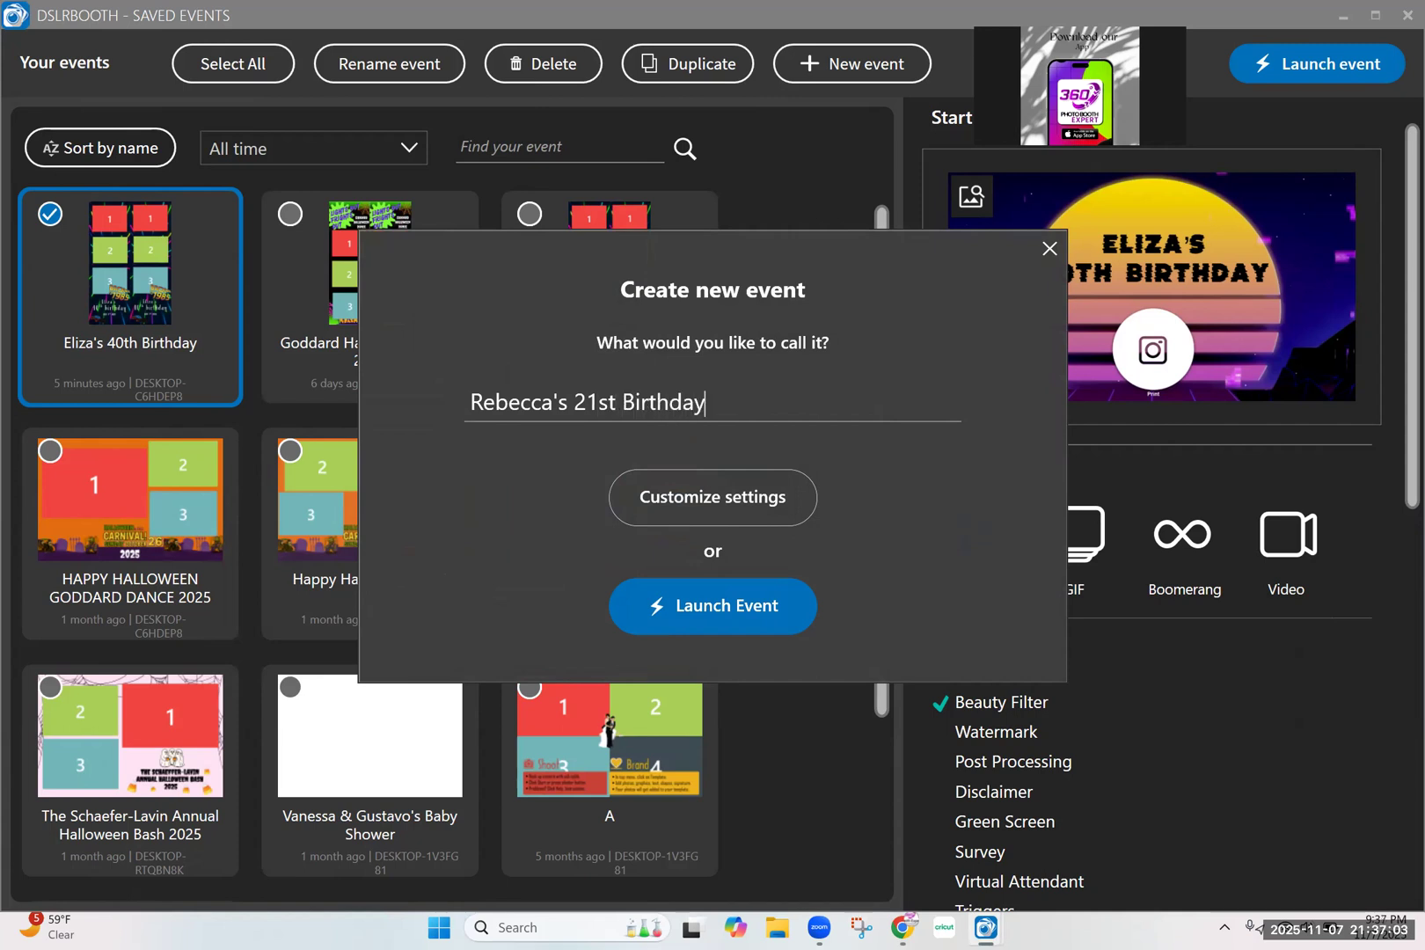
pyautogui.click(752, 513)
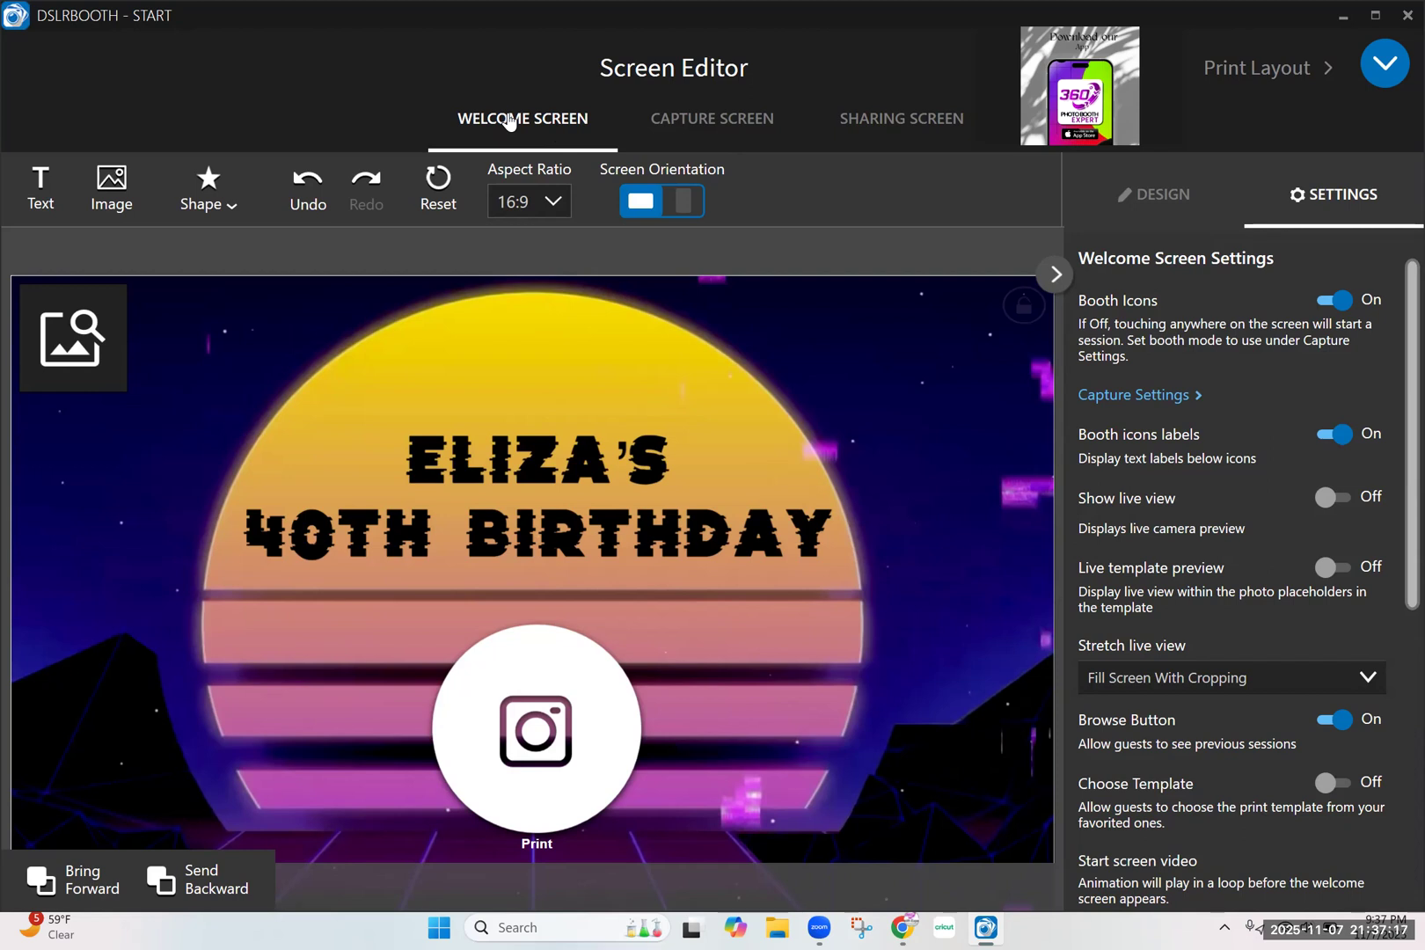
# Replace the welcome screen's background image with "screen (1)" from Downloads, keeping the 16:9 aspect ratio
pyautogui.click(416, 422)
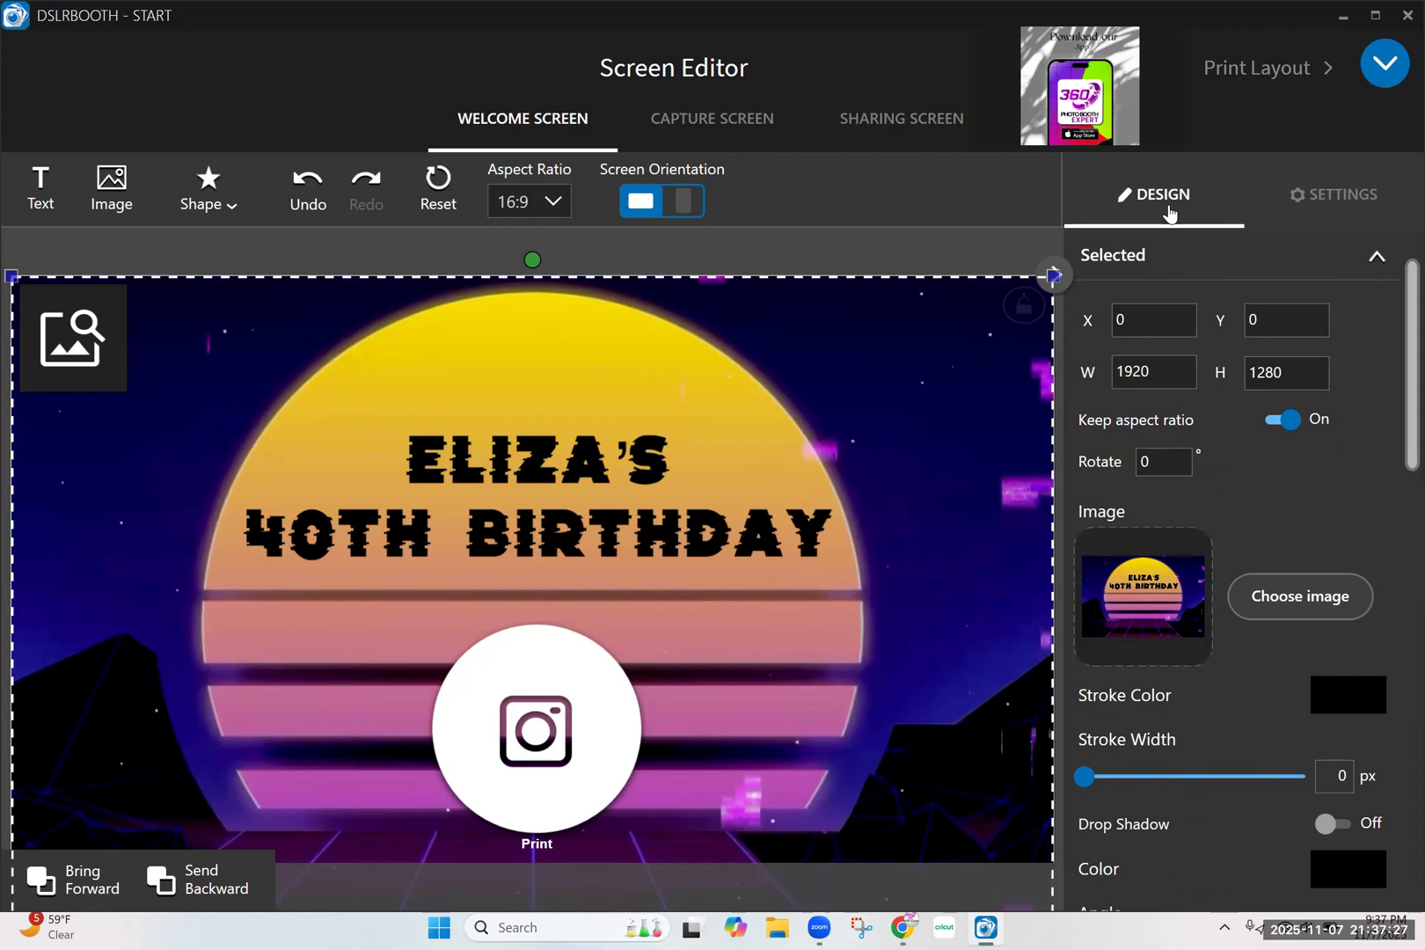
pyautogui.click(1309, 611)
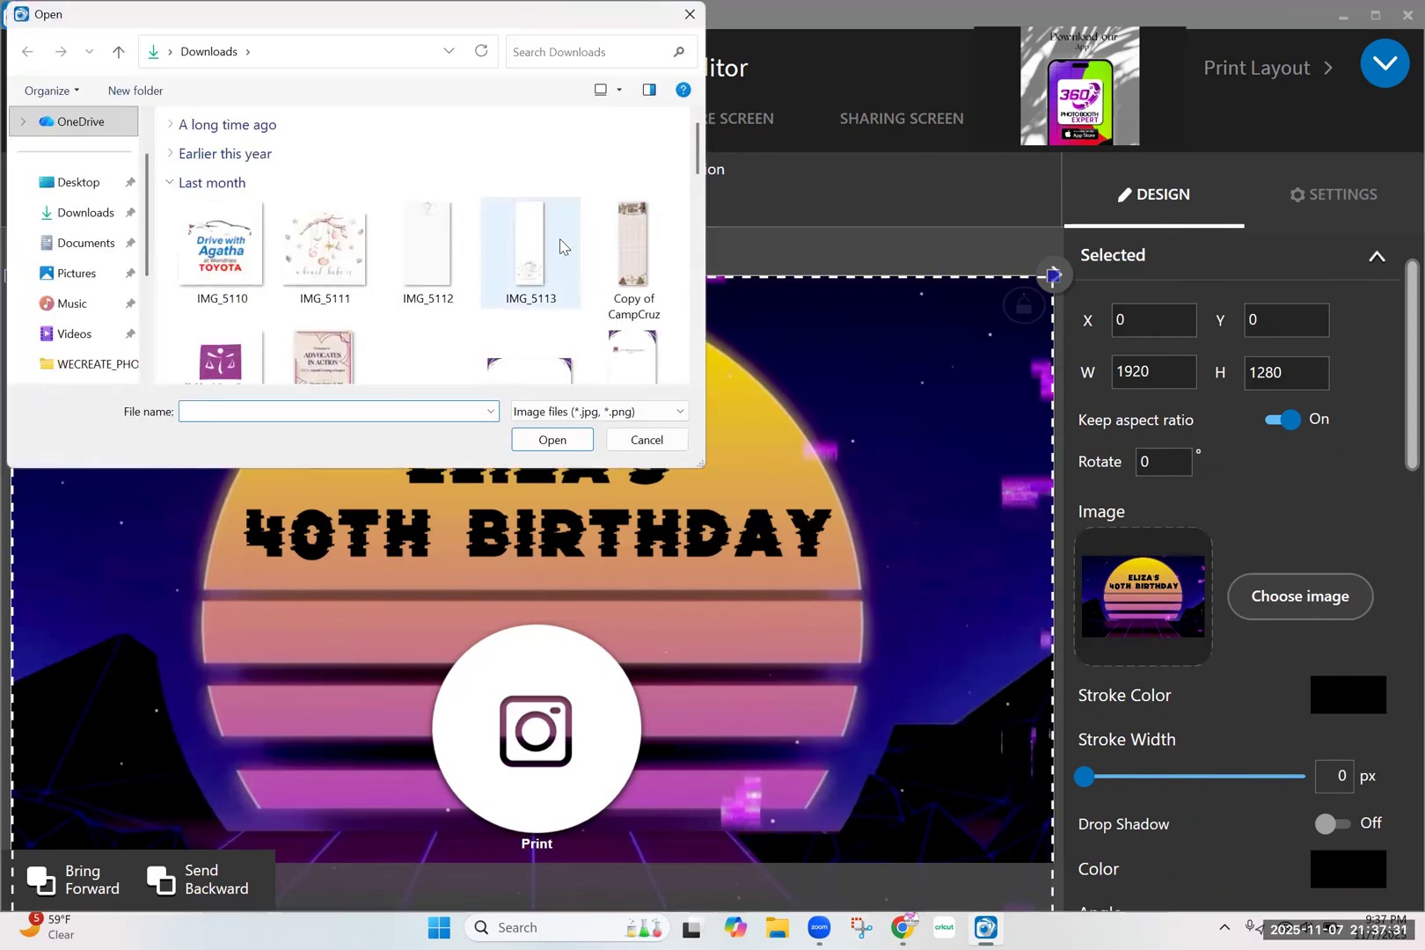
pyautogui.scroll(-5, 629, 244)
pyautogui.scroll(-5, 630, 242)
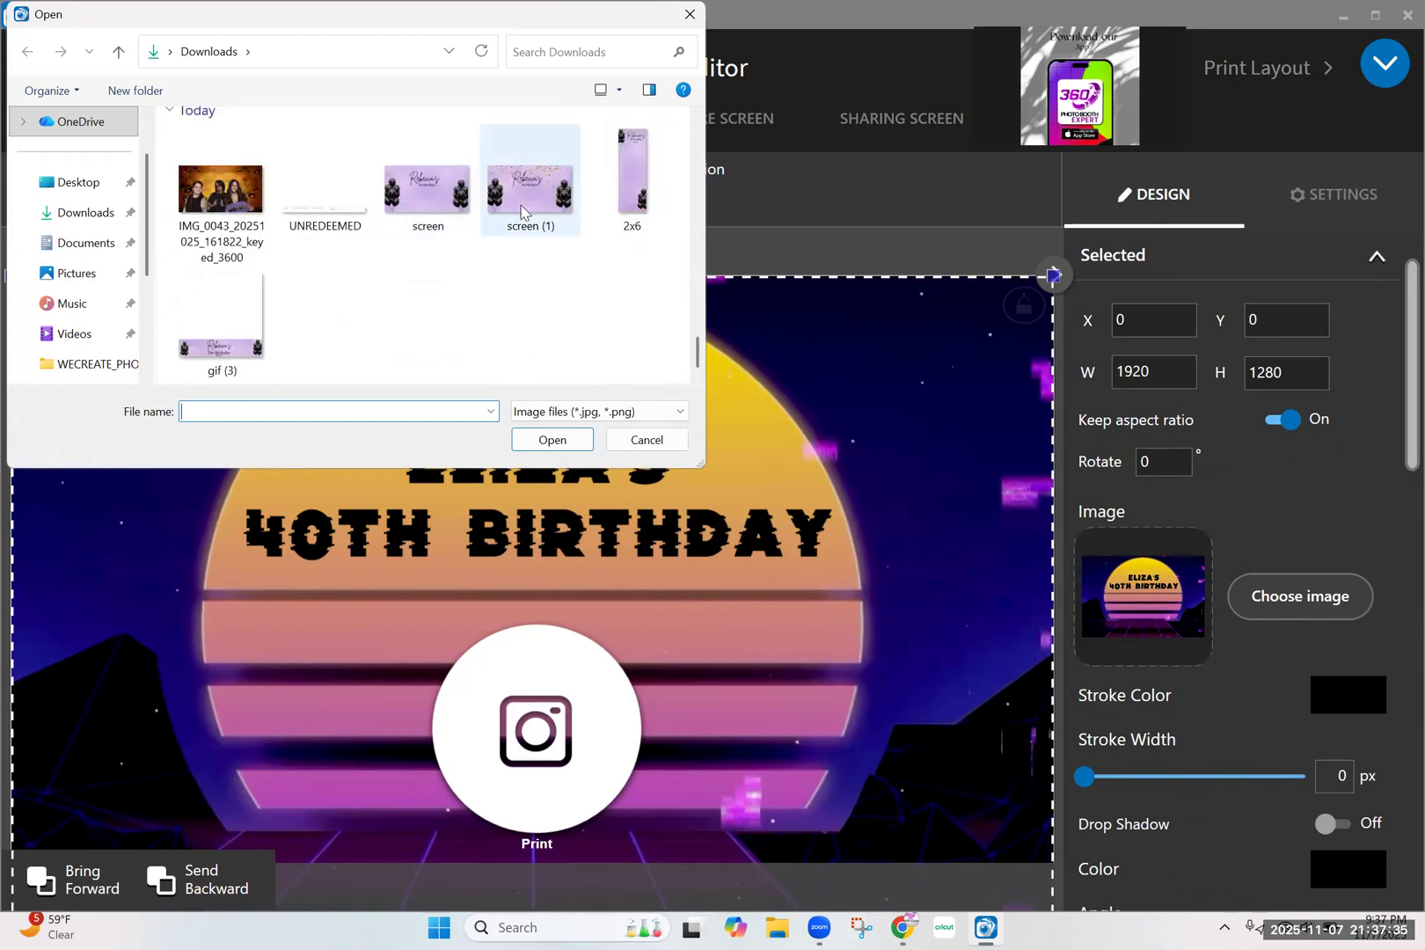
pyautogui.doubleClick(522, 211)
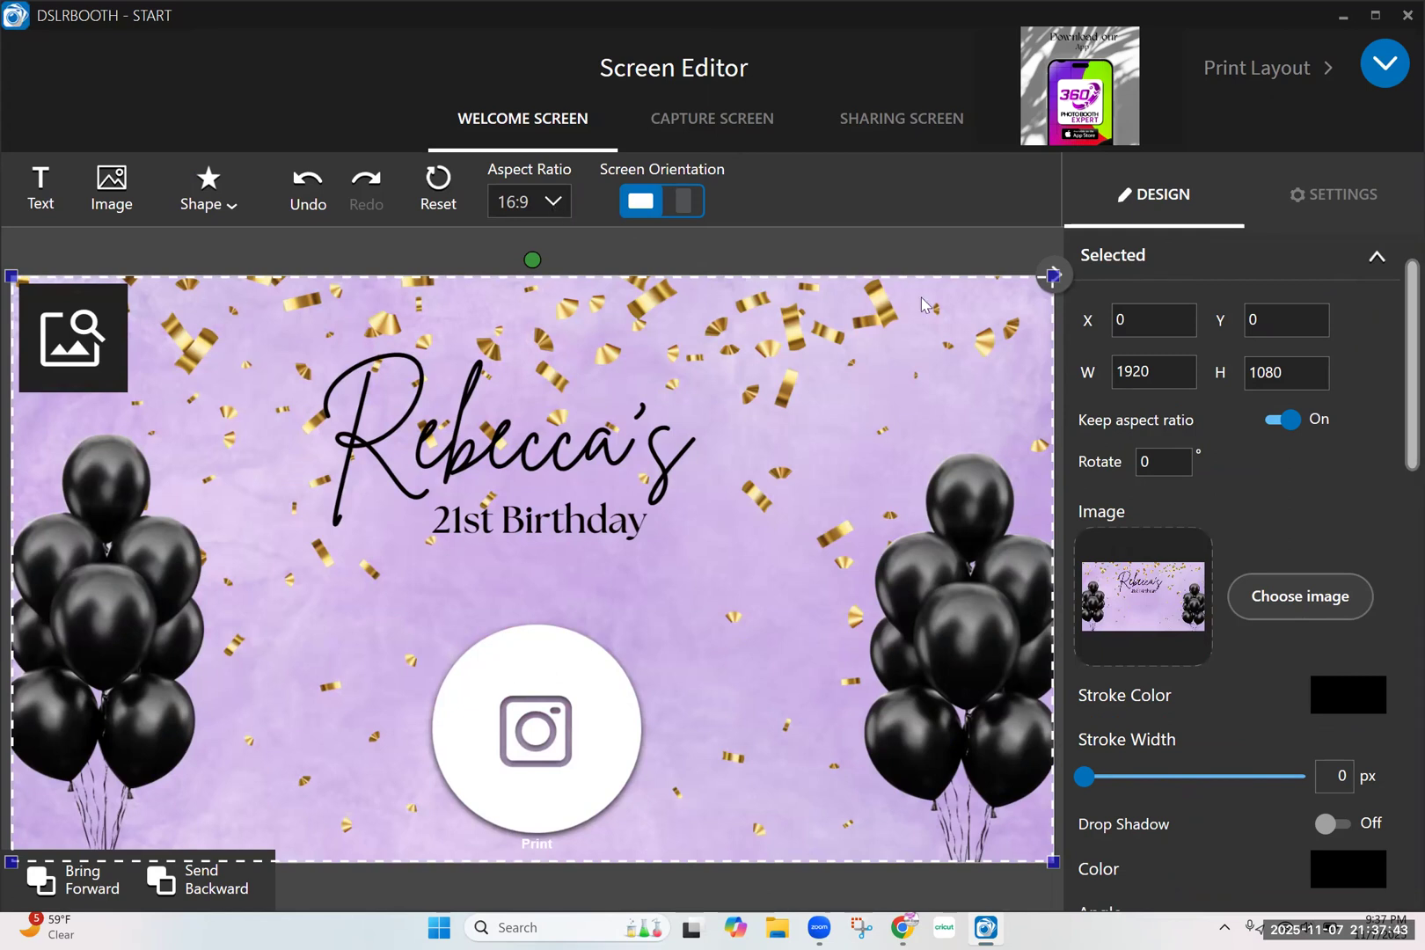
pyautogui.click(555, 212)
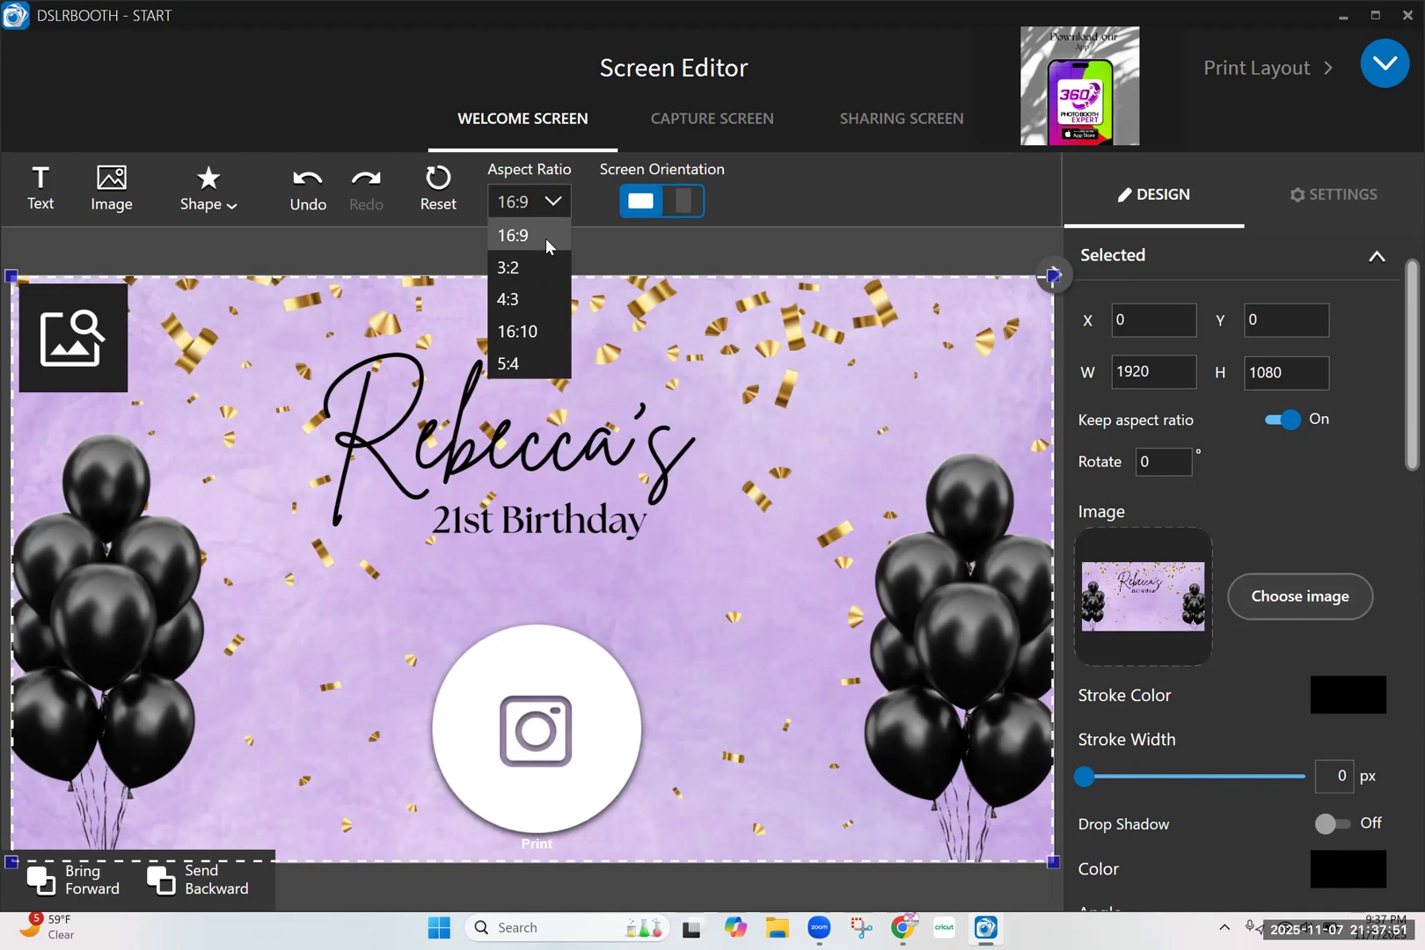
pyautogui.click(686, 225)
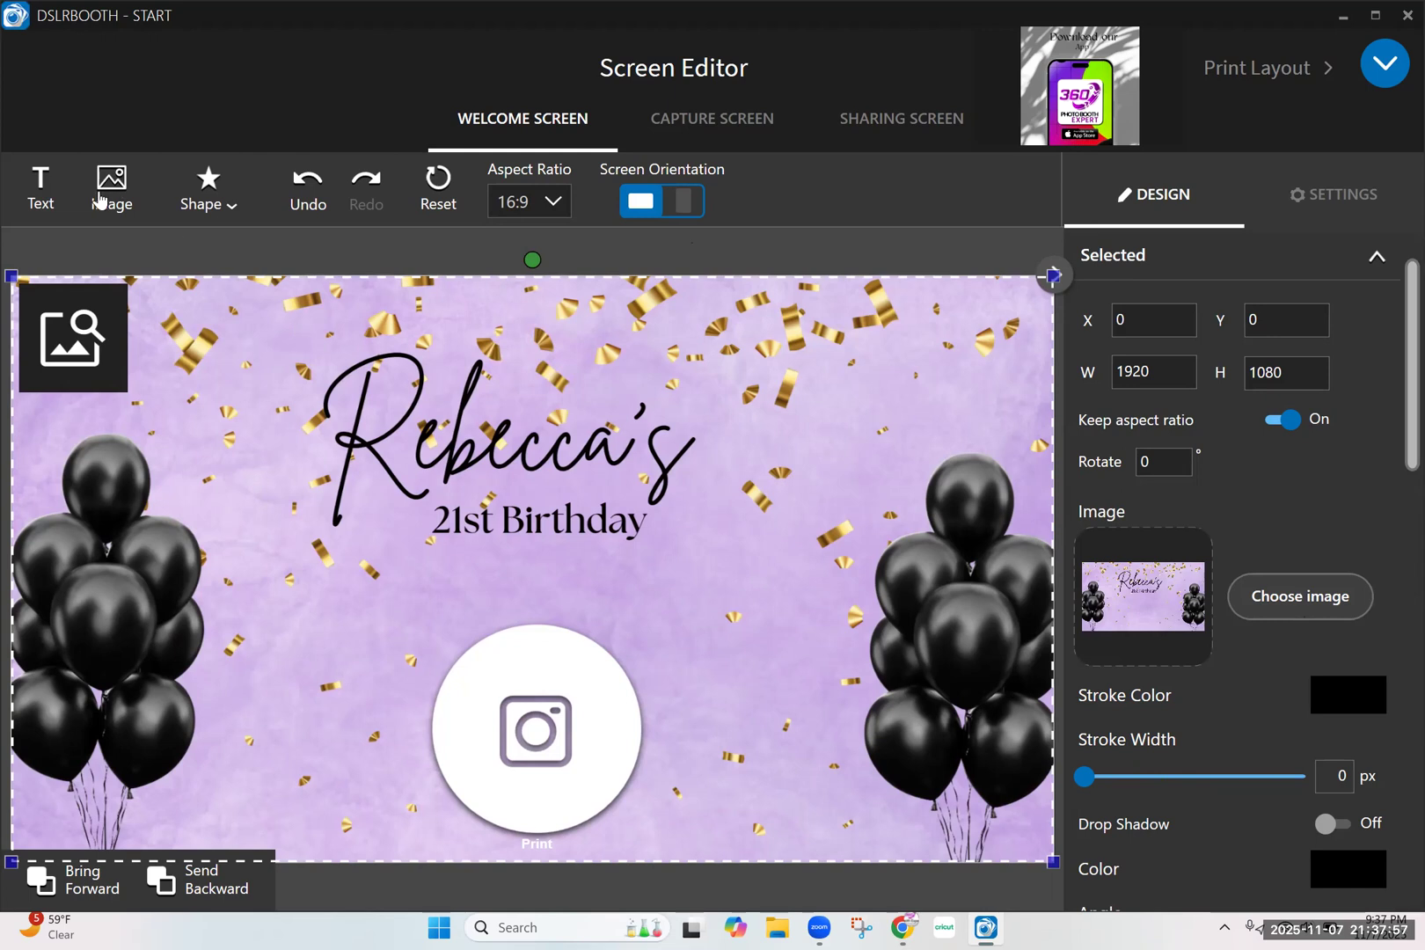
# Move the Print booth icon up on the welcome screen to about X 756, Y 568
pyautogui.click(566, 773)
pyautogui.moveTo(566, 773); pyautogui.dragTo(564, 732)
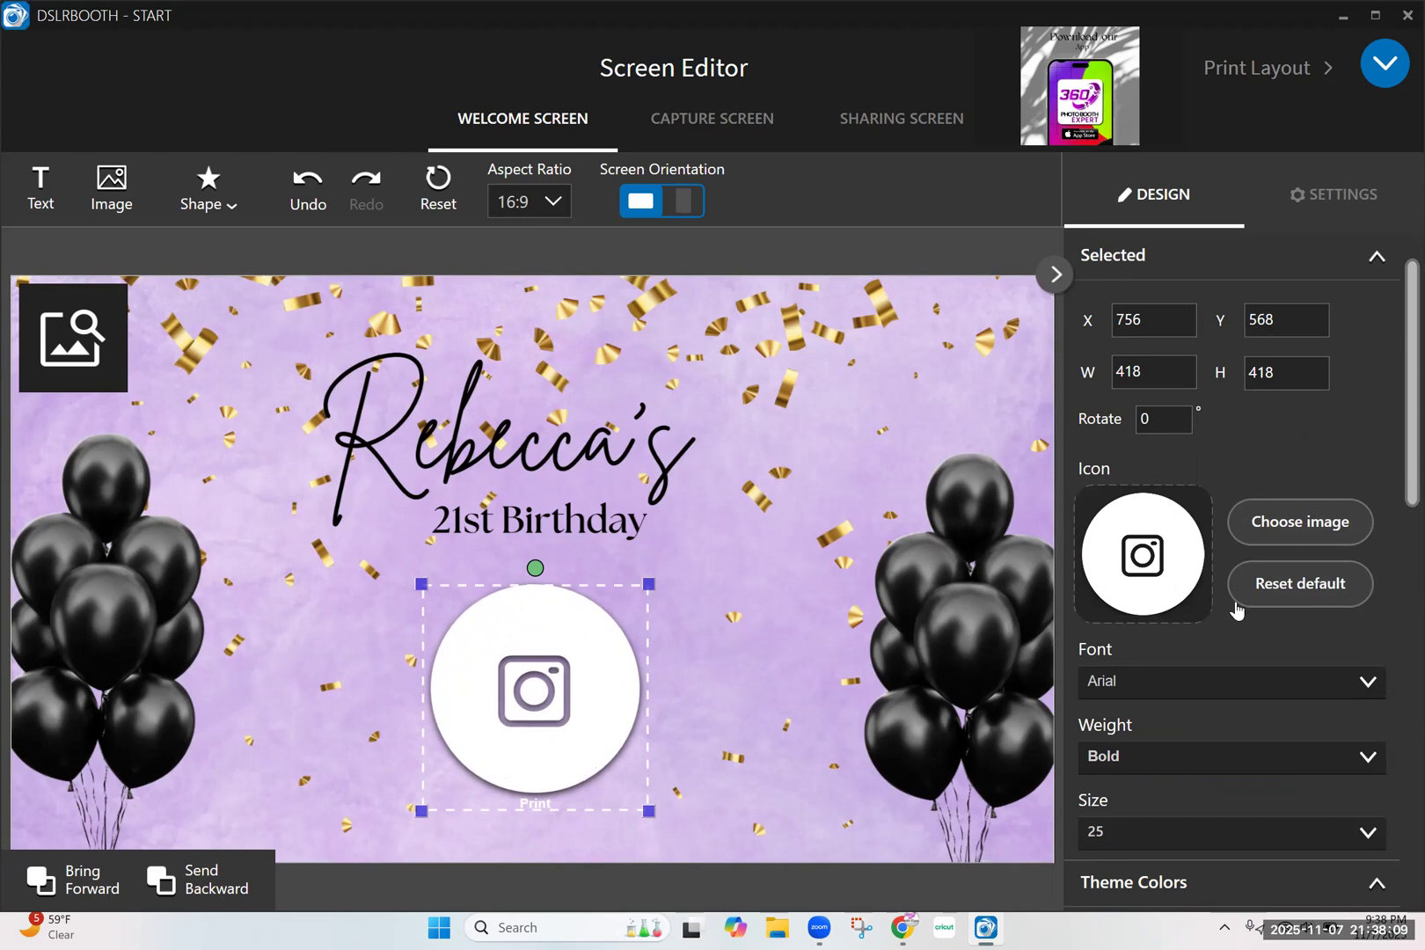
pyautogui.scroll(-5, 1201, 761)
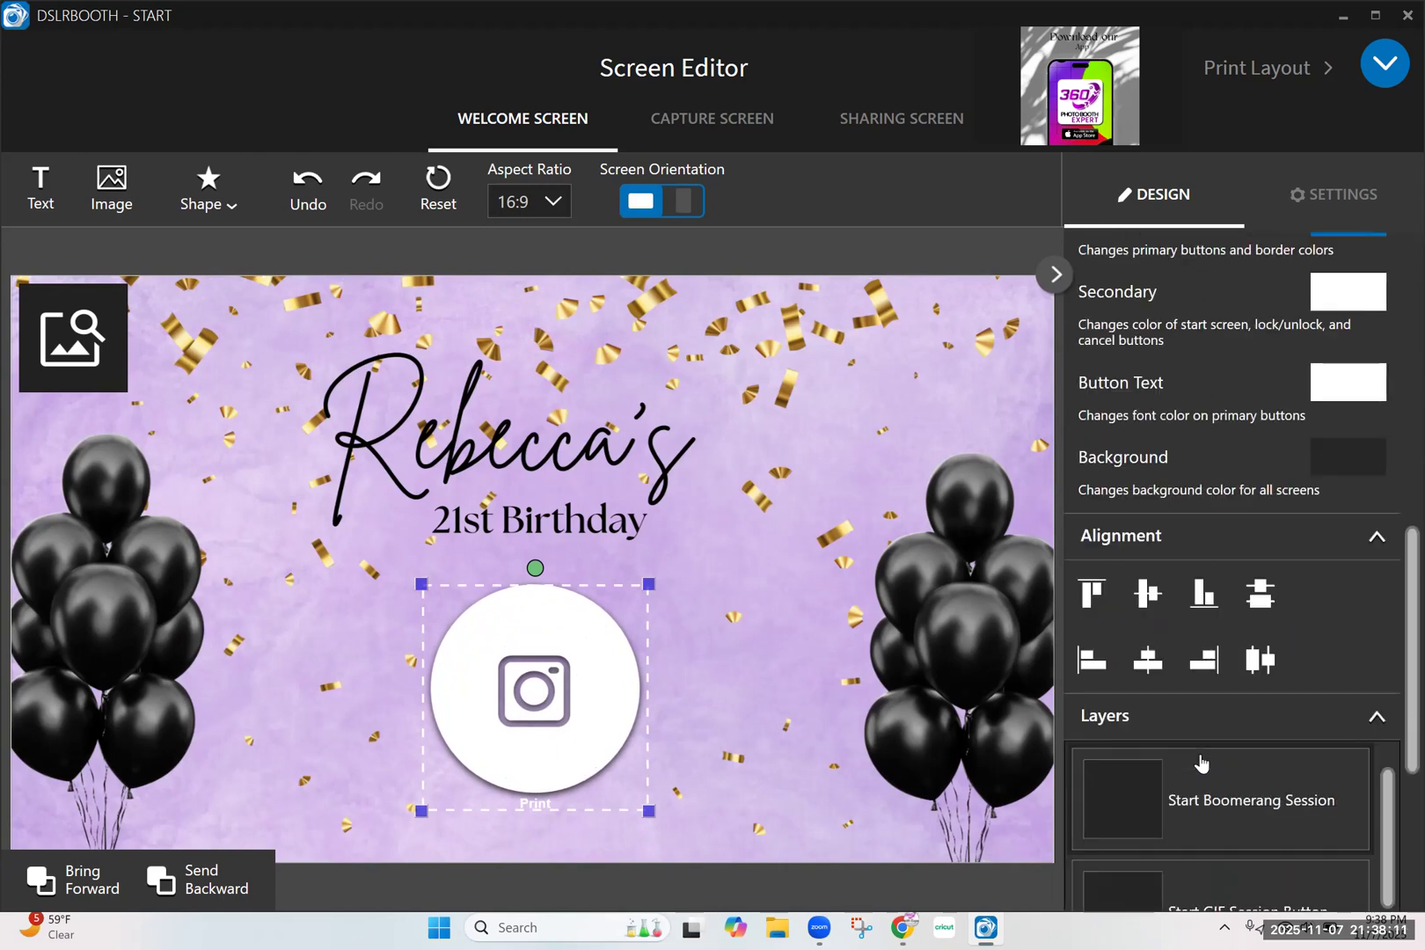
pyautogui.scroll(5, 1198, 532)
pyautogui.scroll(-3, 1198, 532)
pyautogui.scroll(3, 1197, 532)
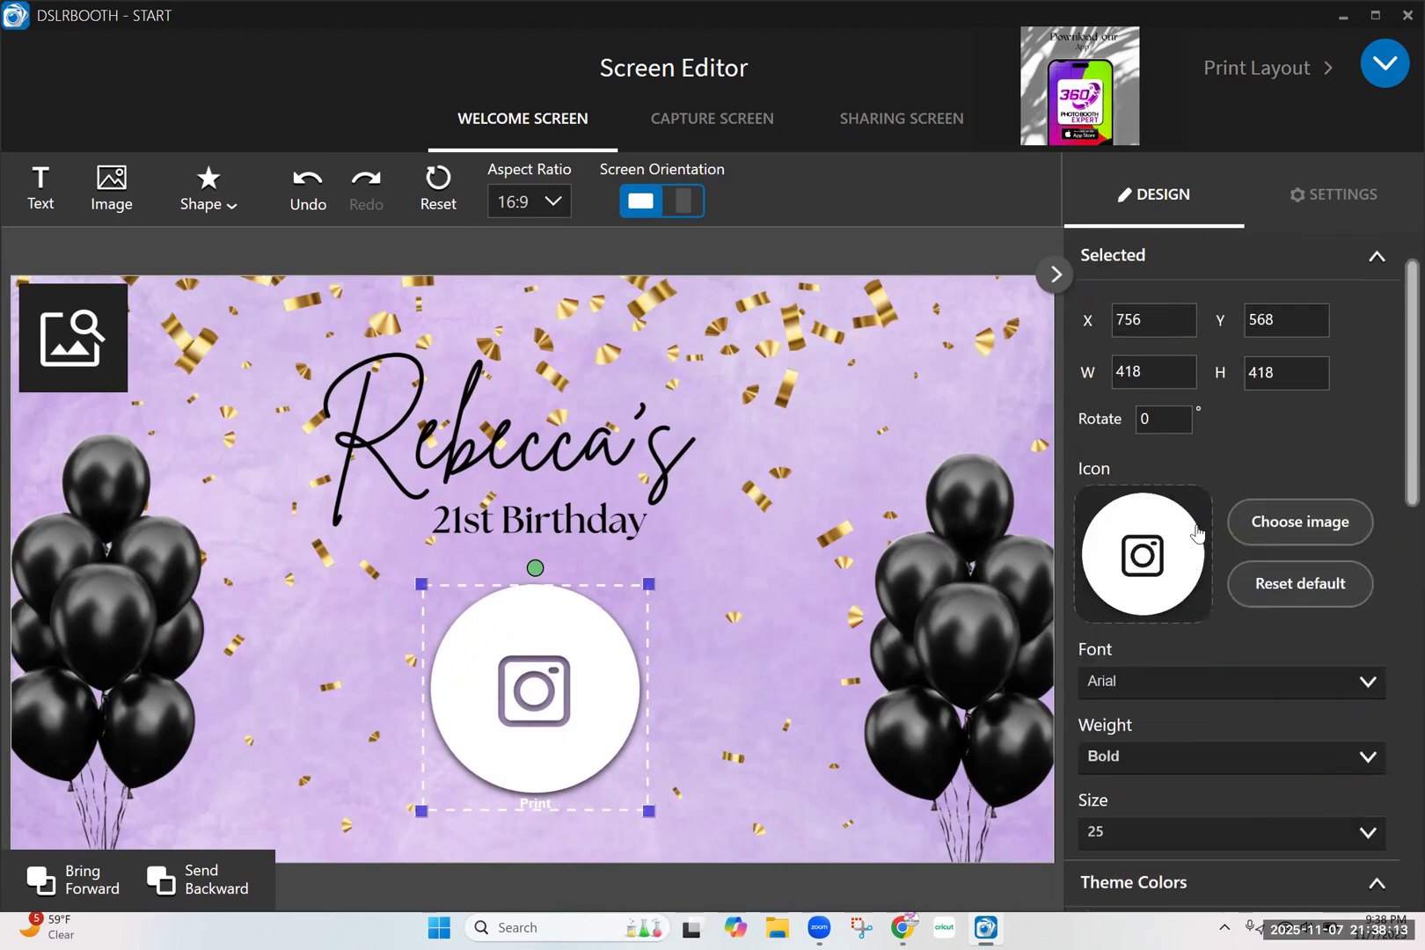
# Set the Print icon's label font to Bahnschrift and its size to 36
pyautogui.scroll(-5, 1196, 533)
pyautogui.moveTo(1399, 664); pyautogui.dragTo(1390, 413)
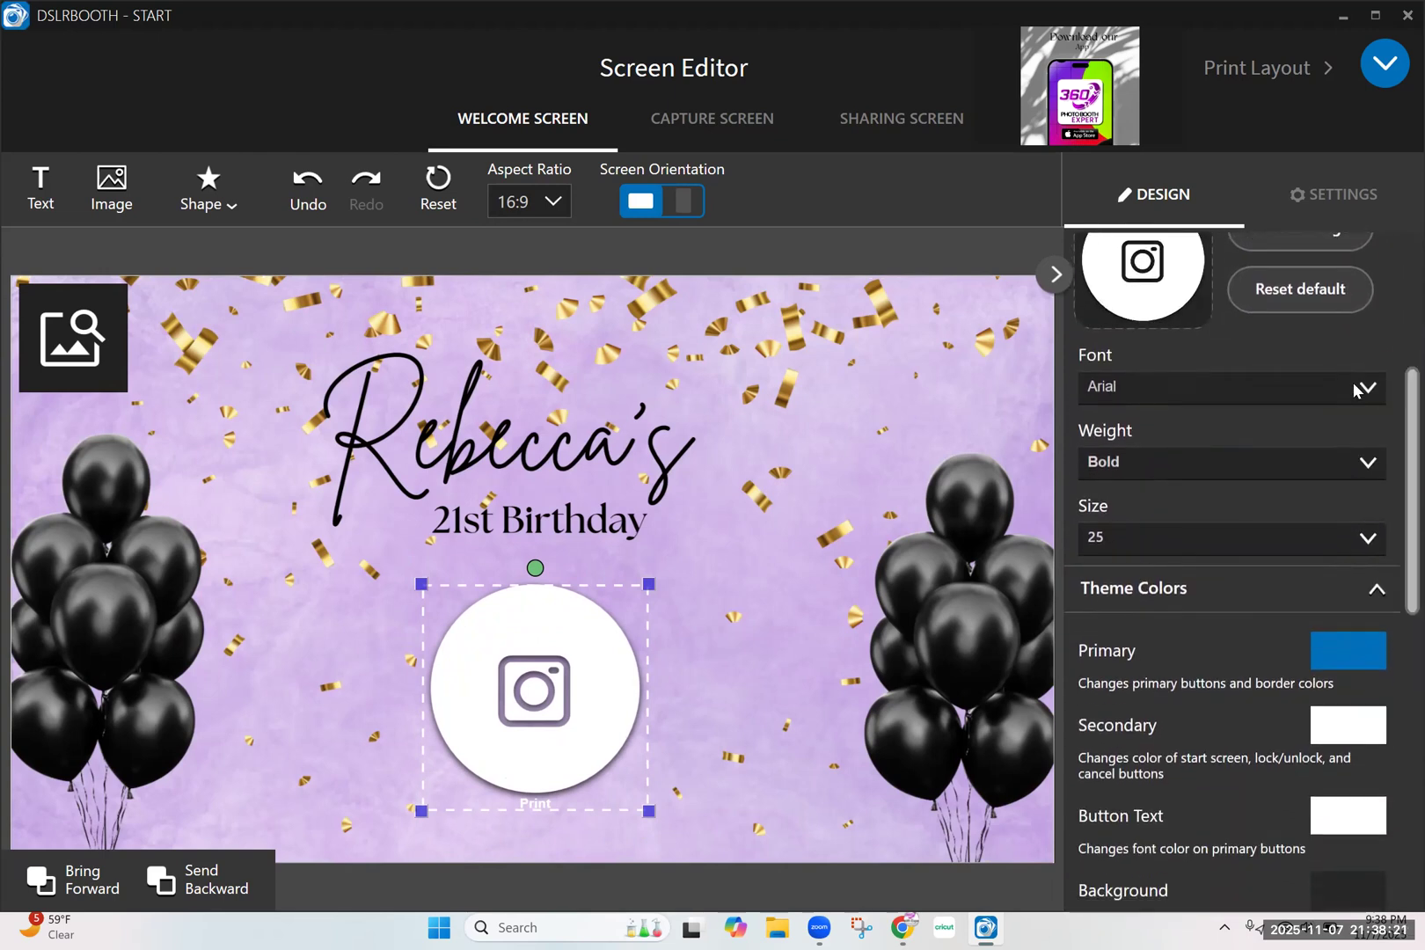
pyautogui.click(1358, 388)
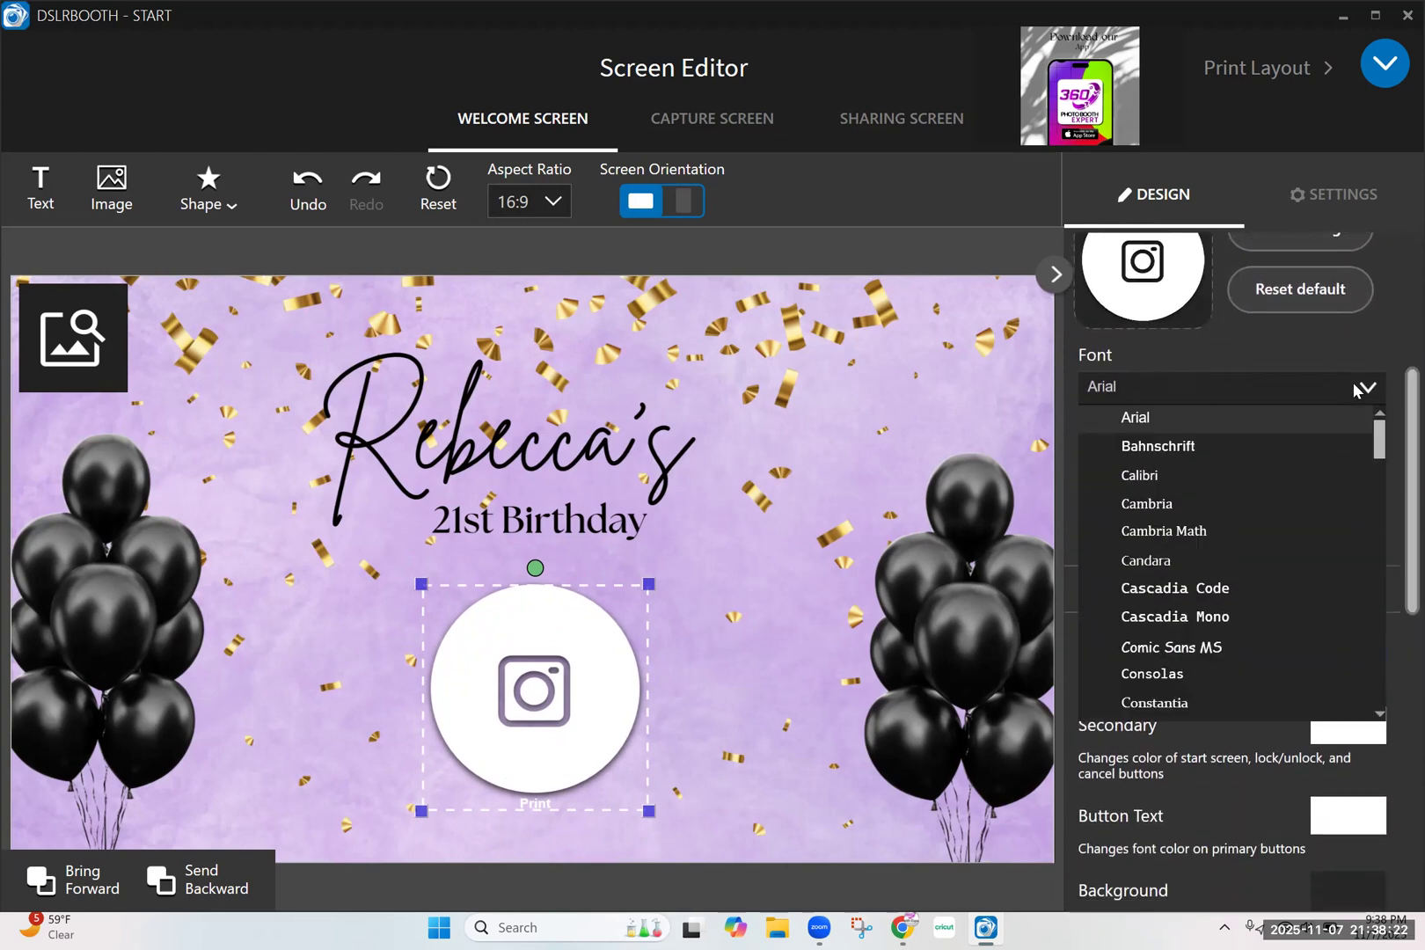
pyautogui.click(1212, 448)
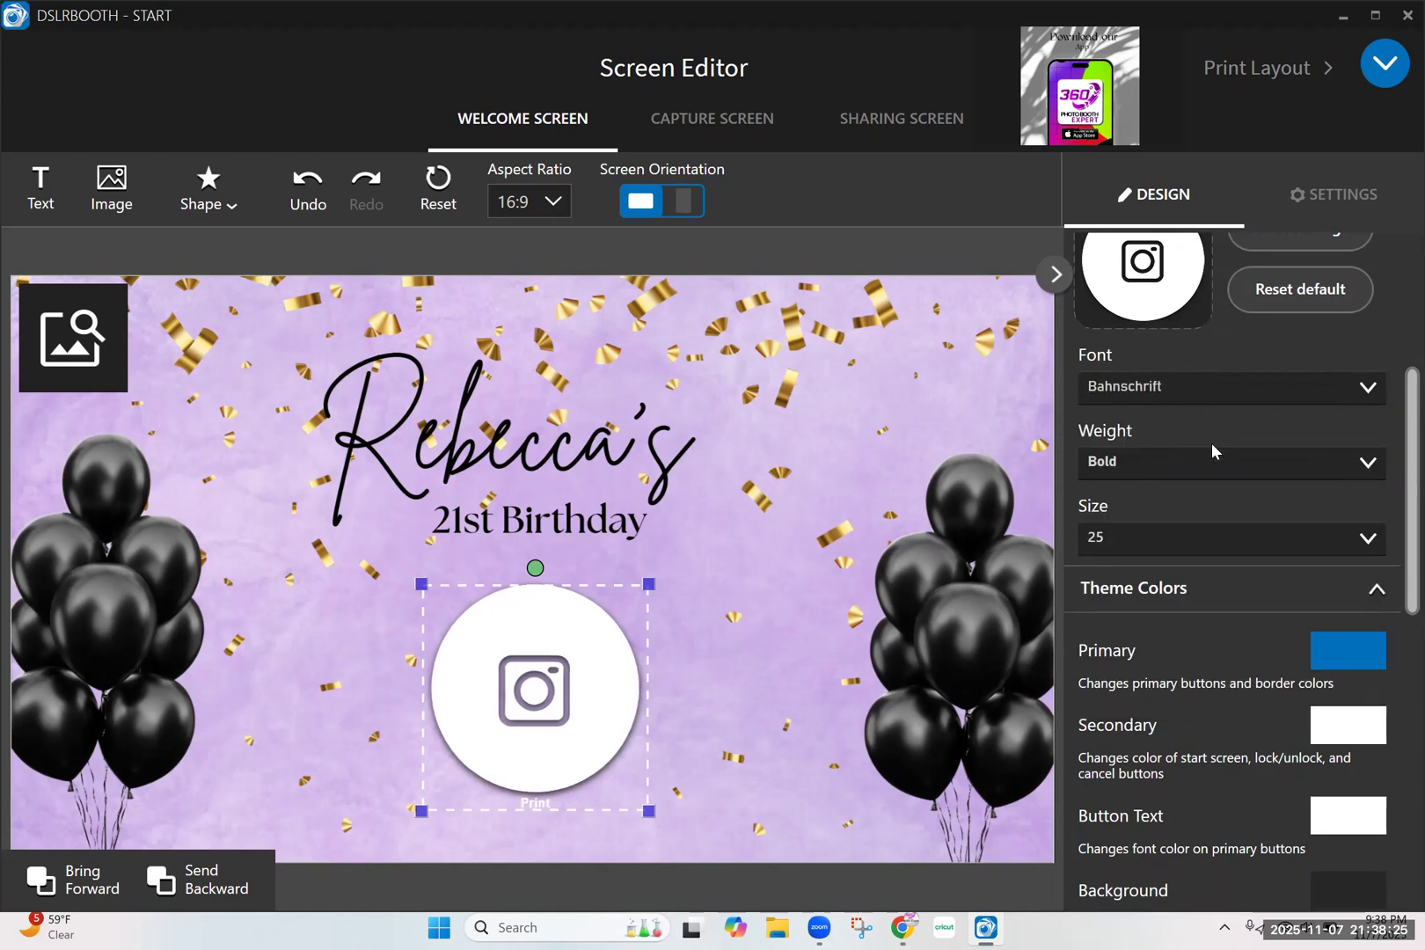
pyautogui.click(1368, 538)
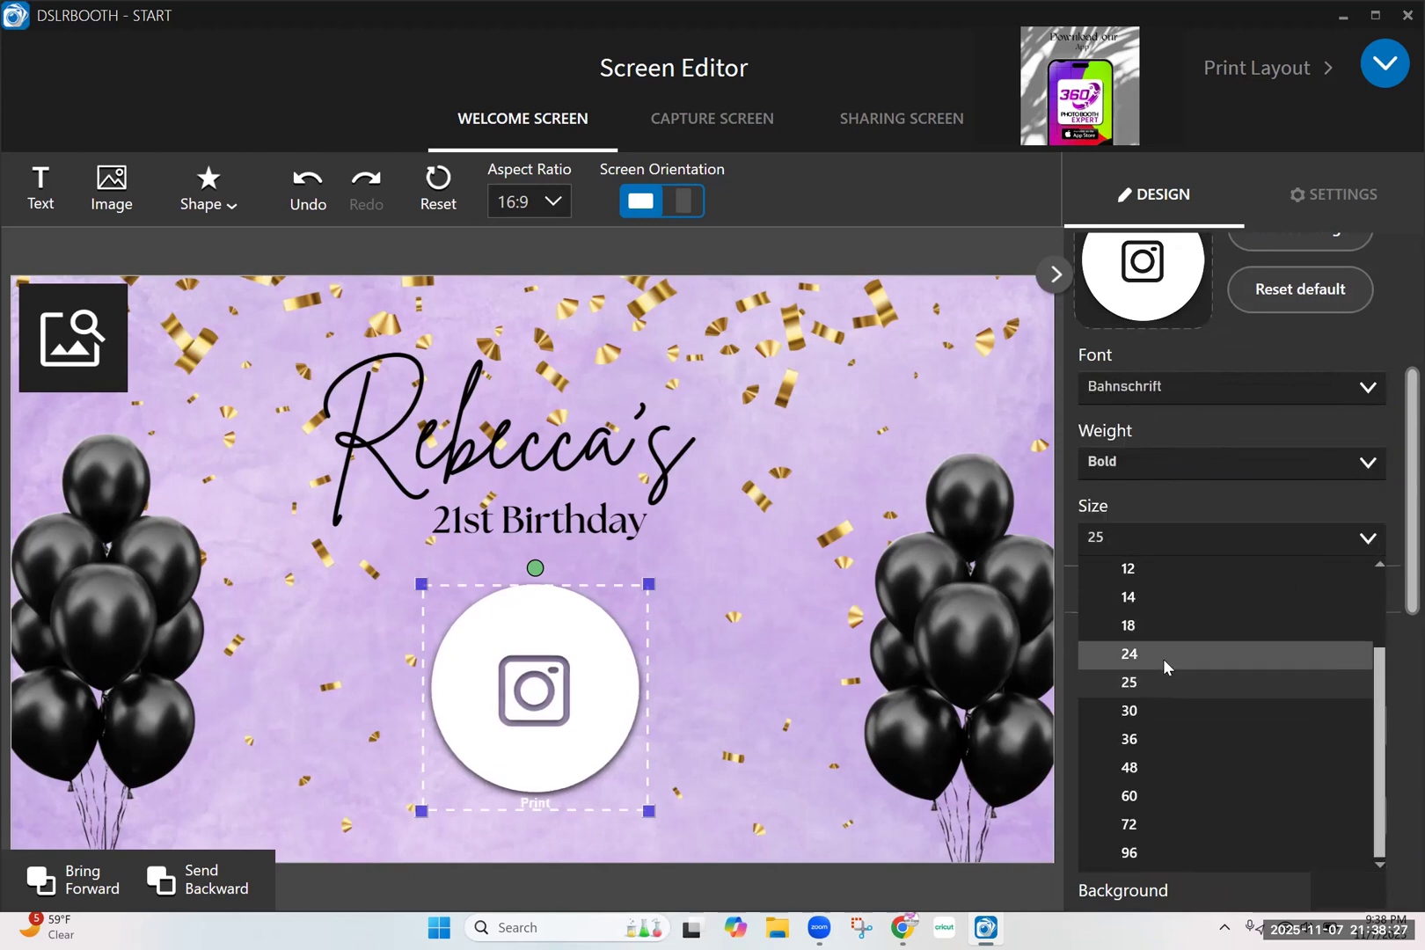
pyautogui.click(1154, 740)
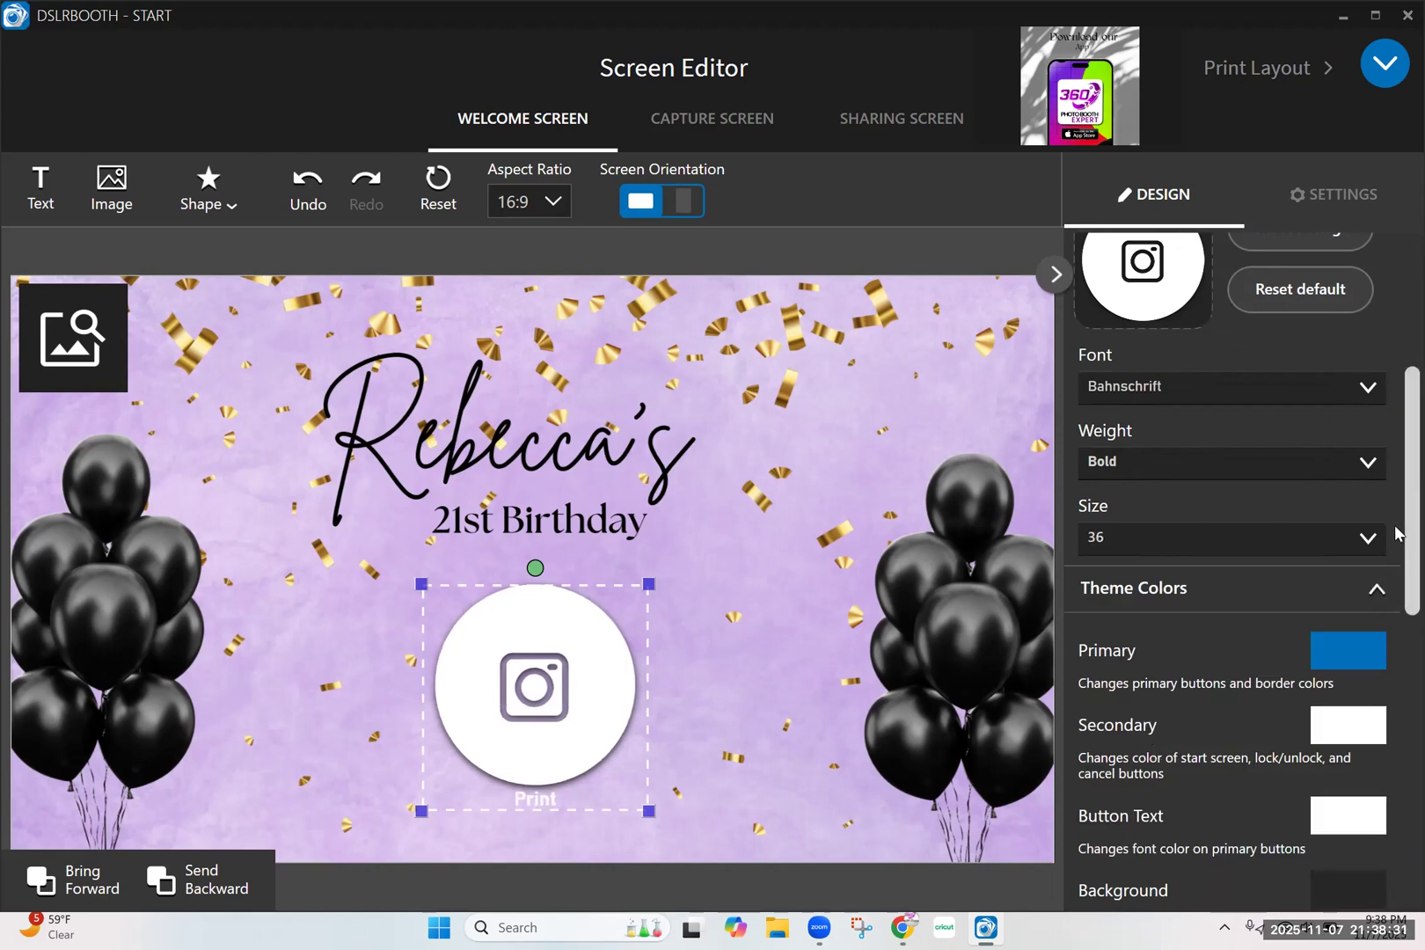
# Change the theme's Button Text color to black (000000), and deselect the Print icon
pyautogui.scroll(-3, 1397, 532)
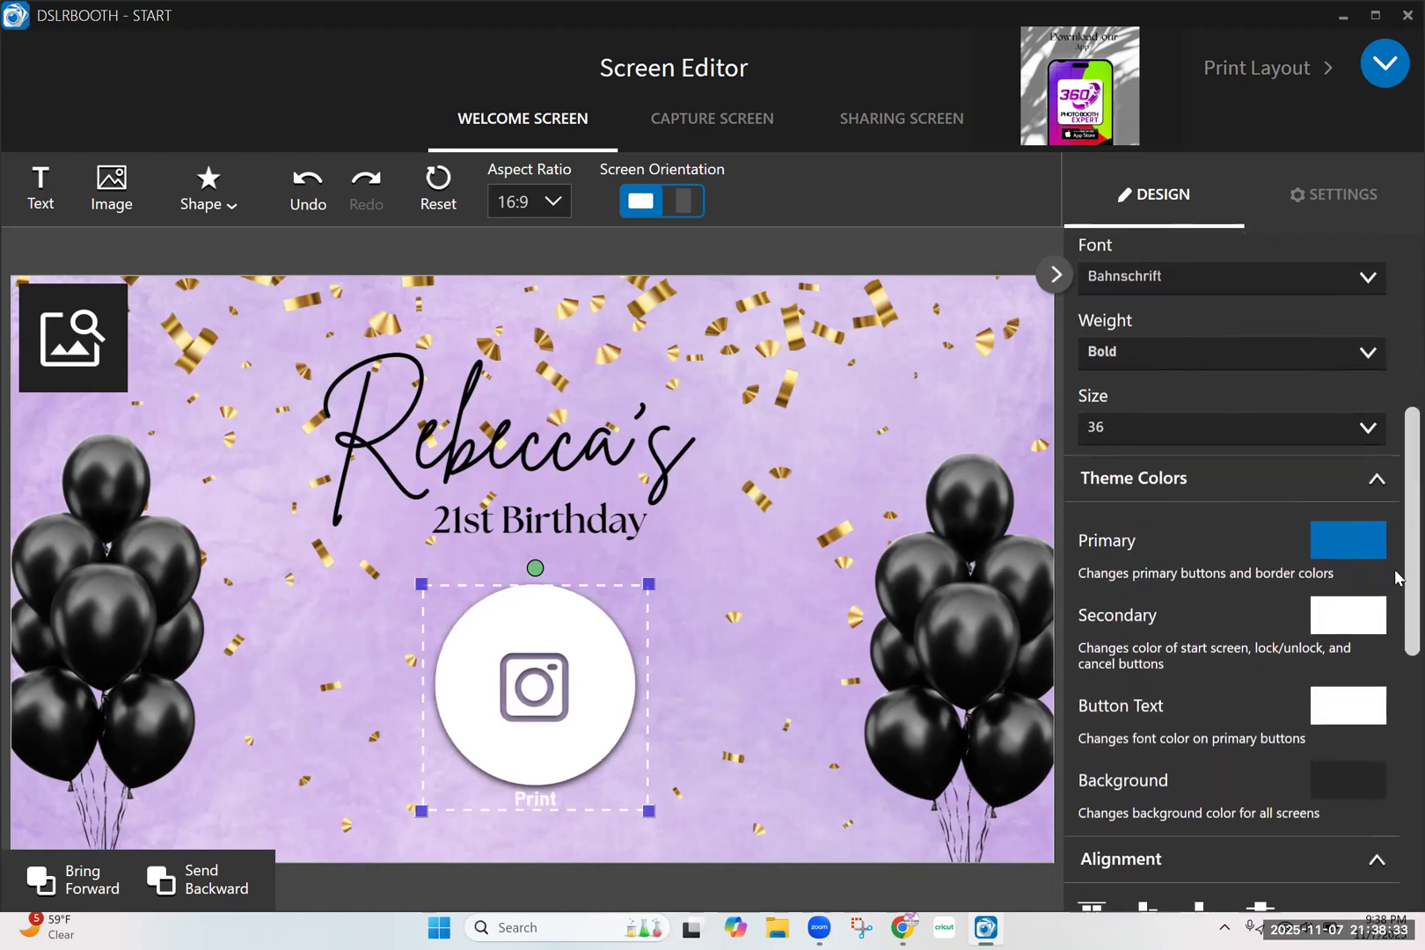
pyautogui.click(1330, 695)
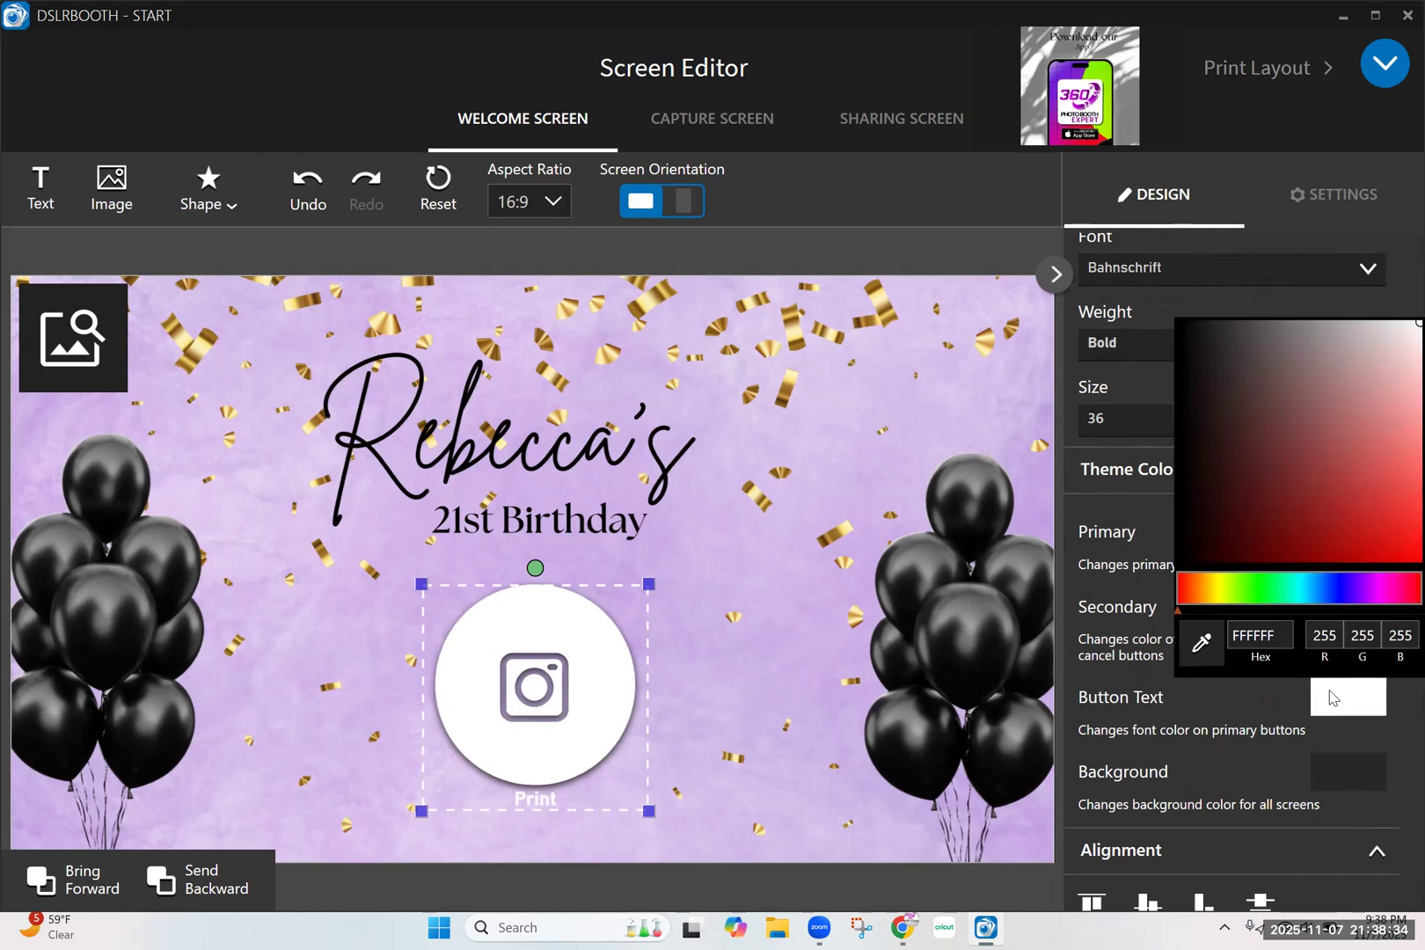
pyautogui.click(1183, 531)
pyautogui.click(1168, 587)
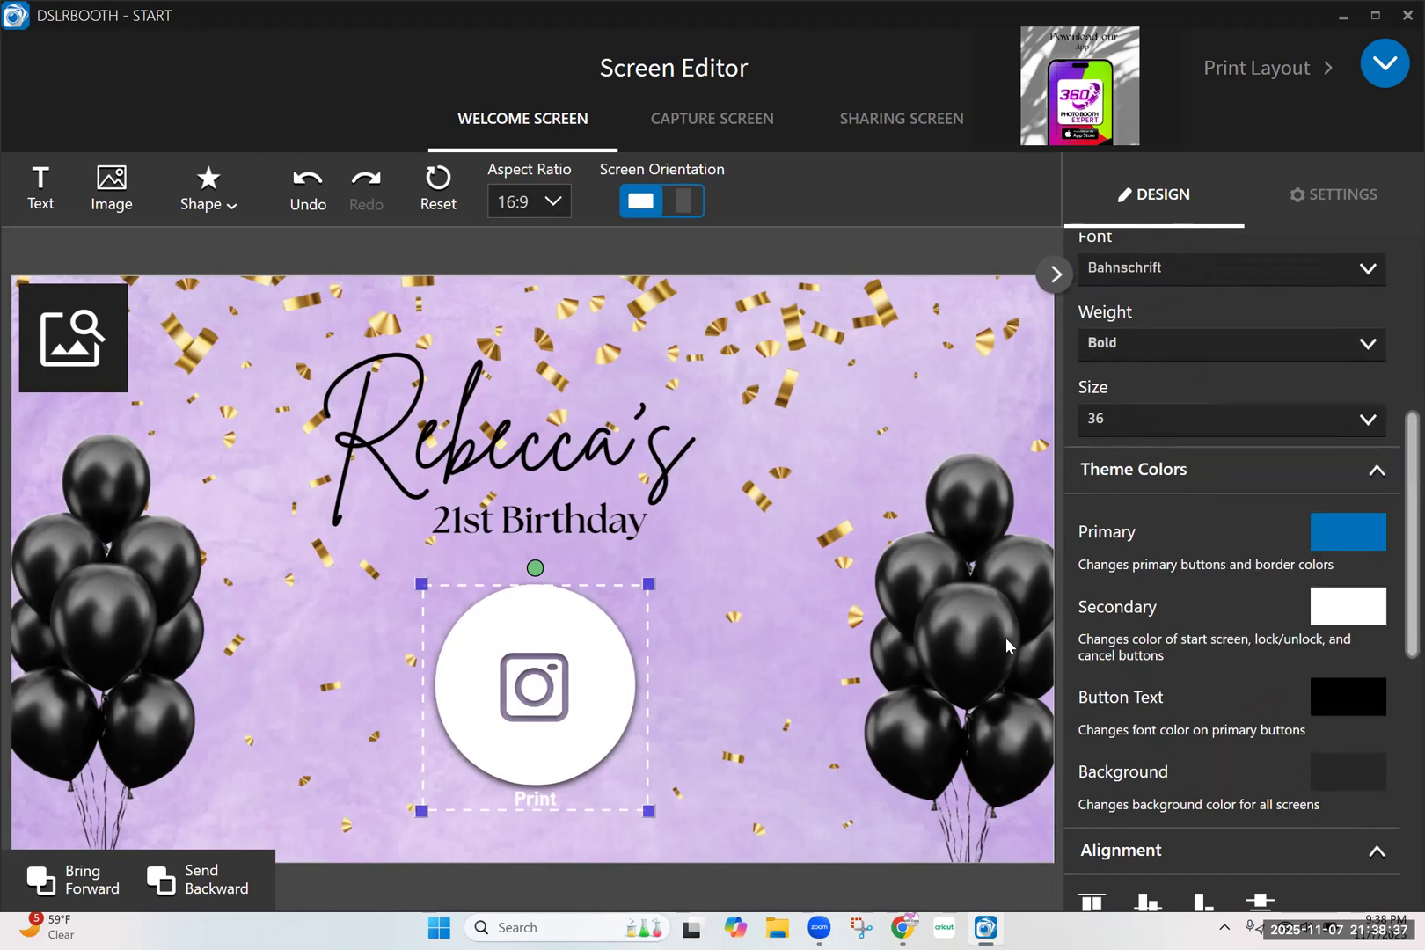
pyautogui.click(1339, 689)
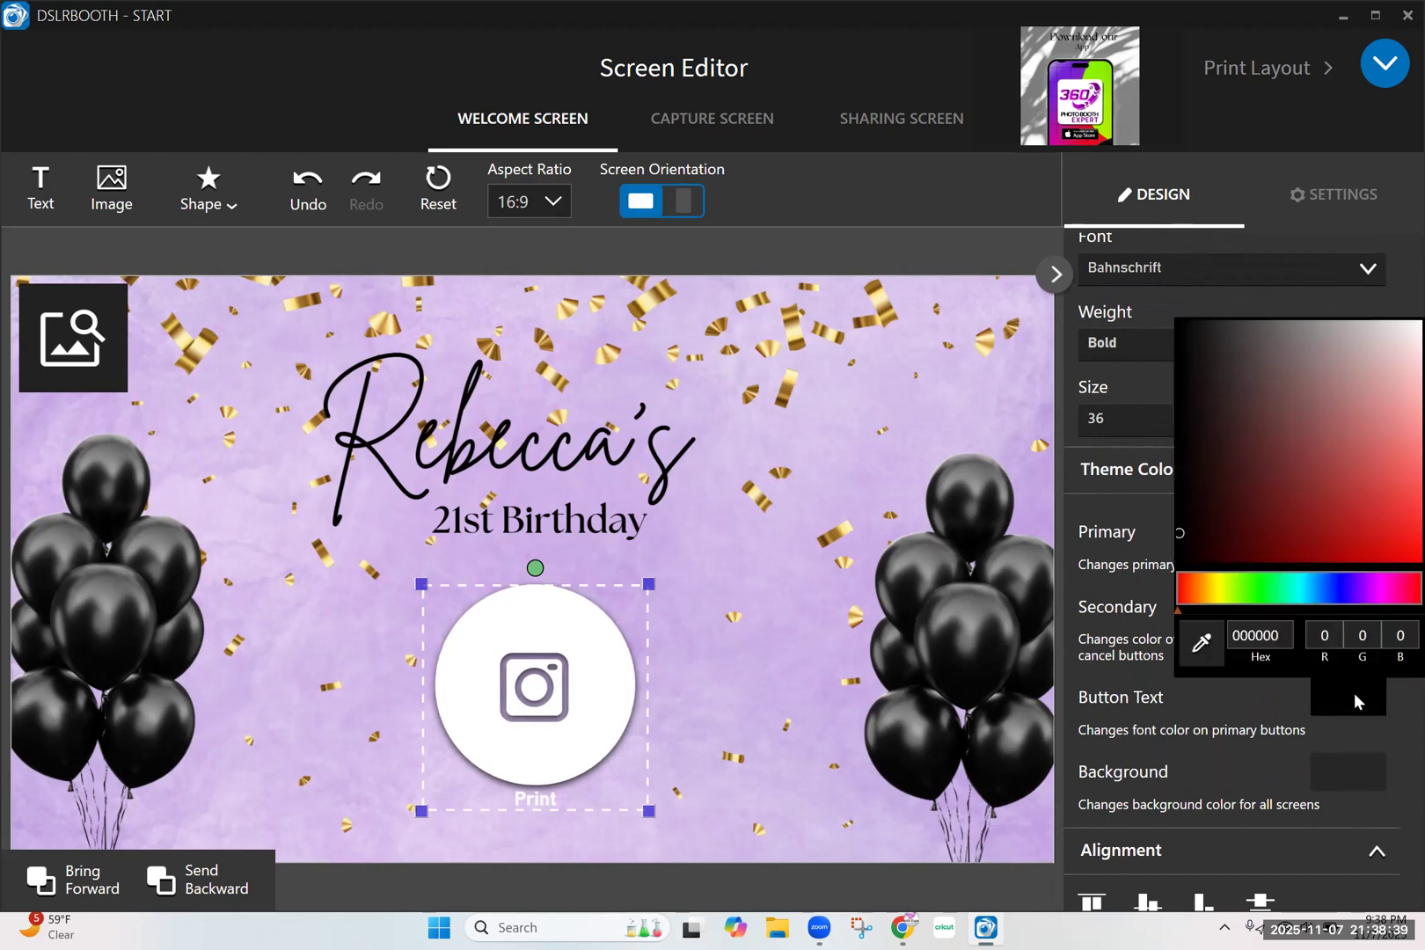
pyautogui.click(1179, 544)
pyautogui.click(1163, 577)
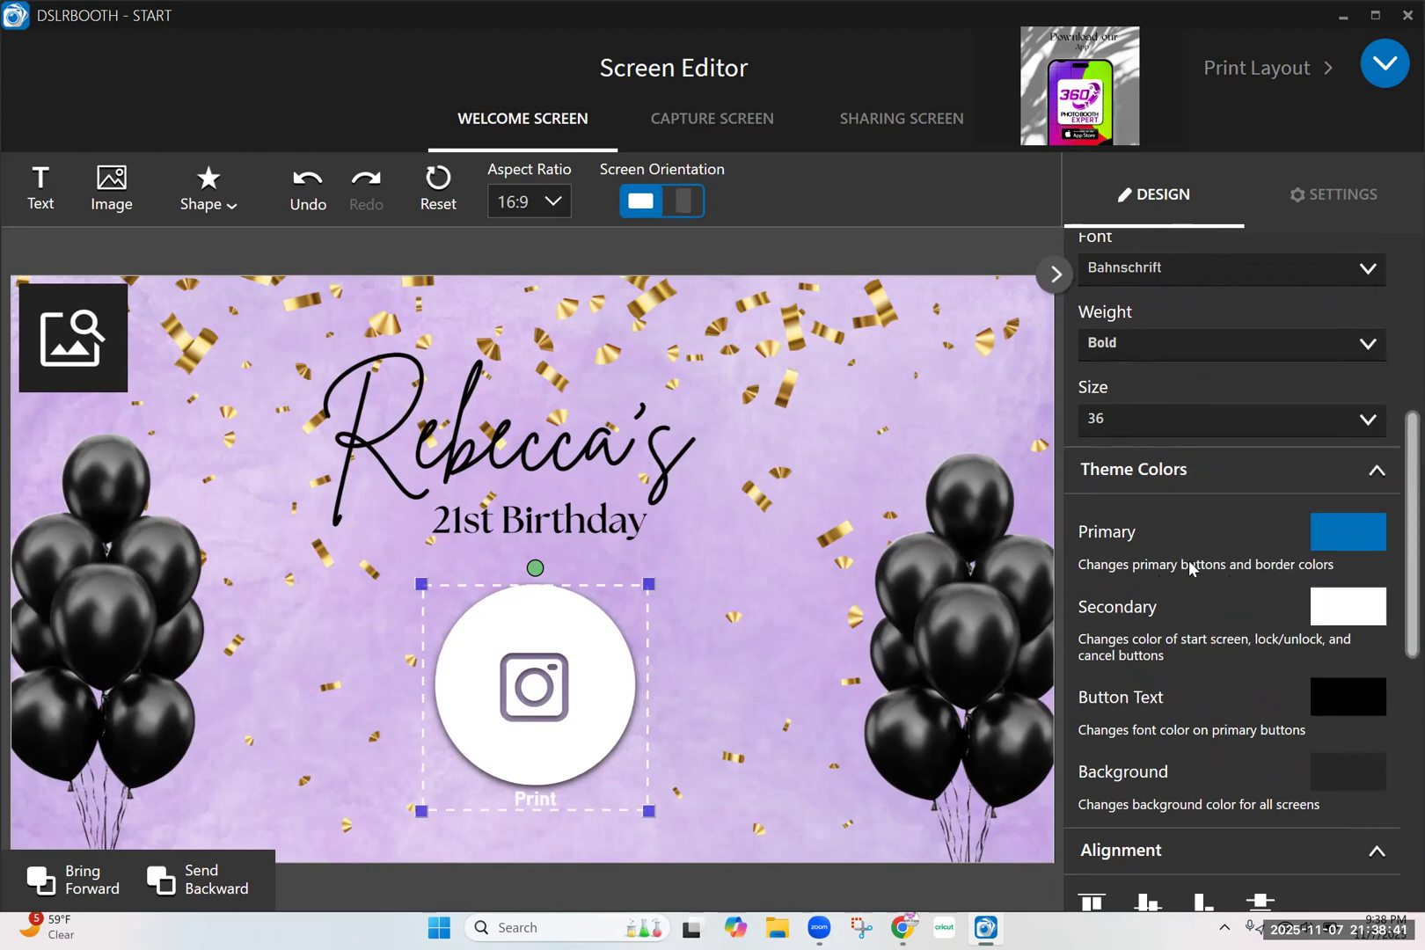
pyautogui.click(818, 678)
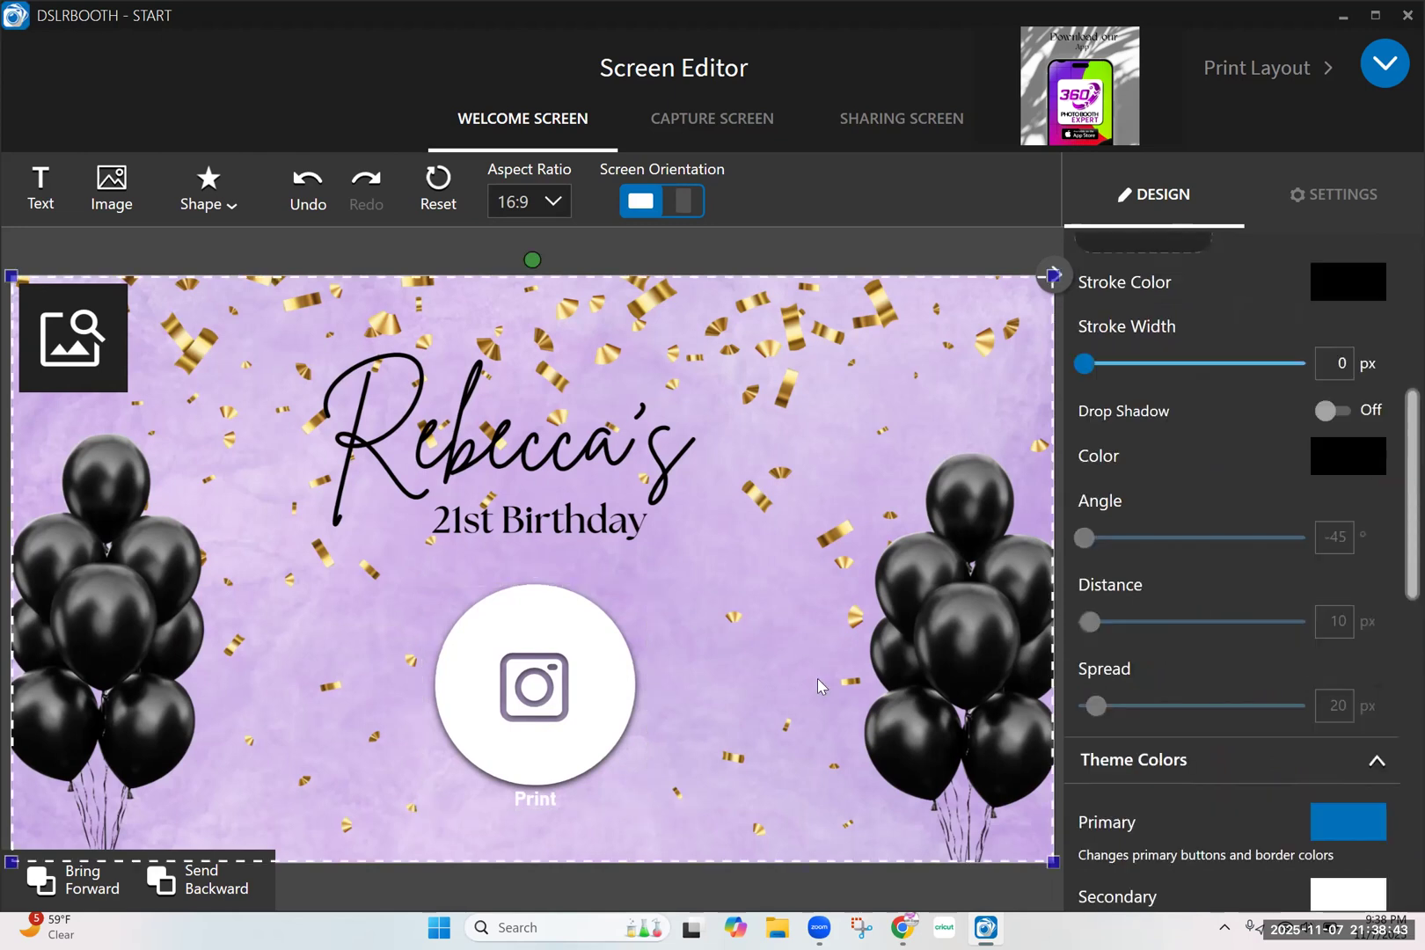
# Review the welcome screen settings through to the Guest QR code option, including the media chooser for the start screen video
pyautogui.click(1330, 203)
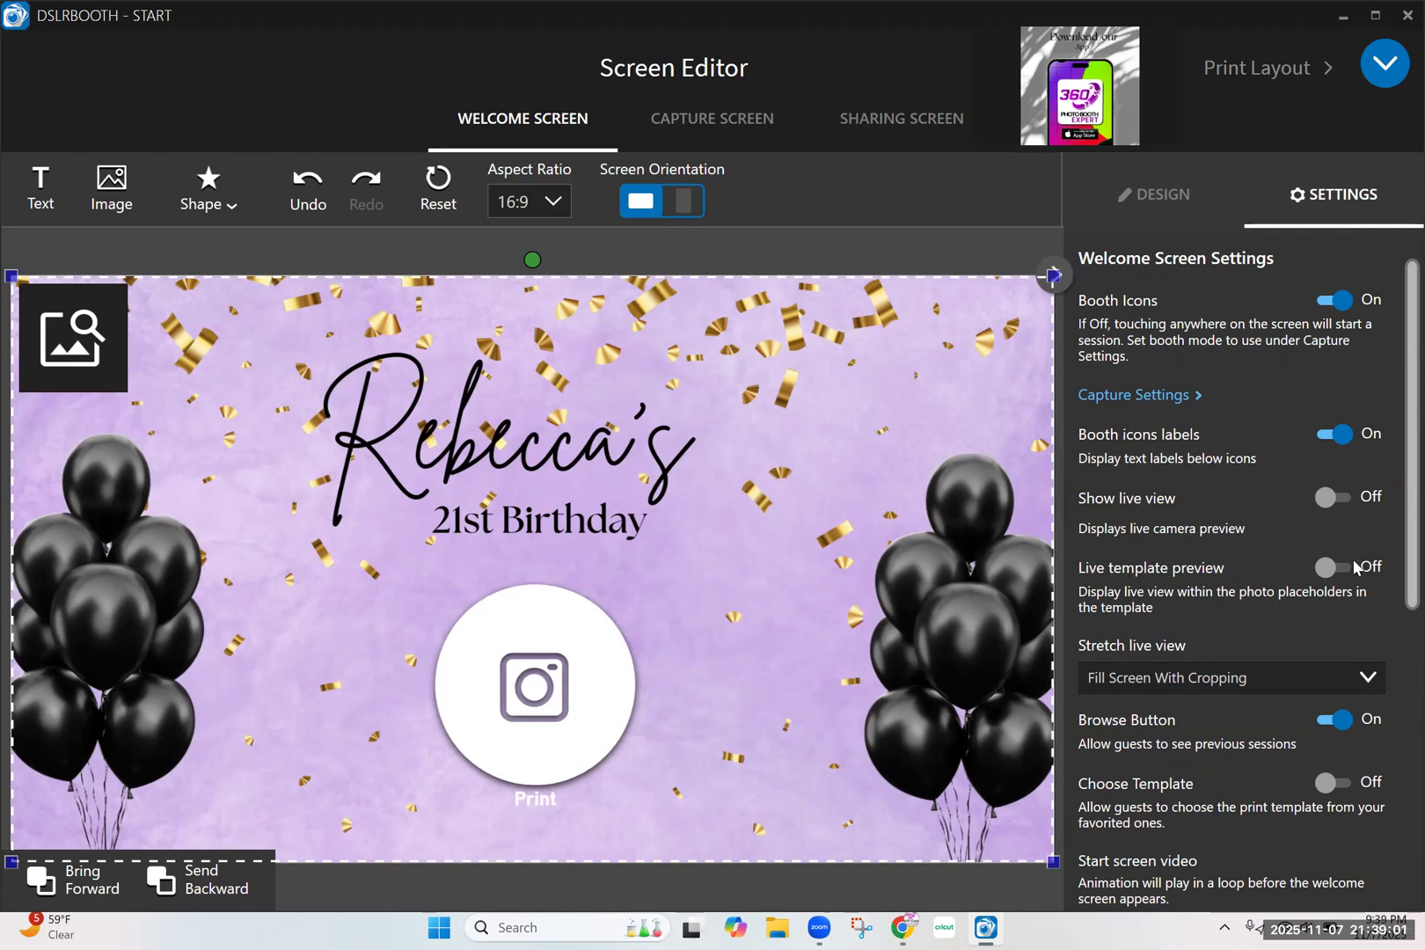
pyautogui.scroll(-3, 1400, 615)
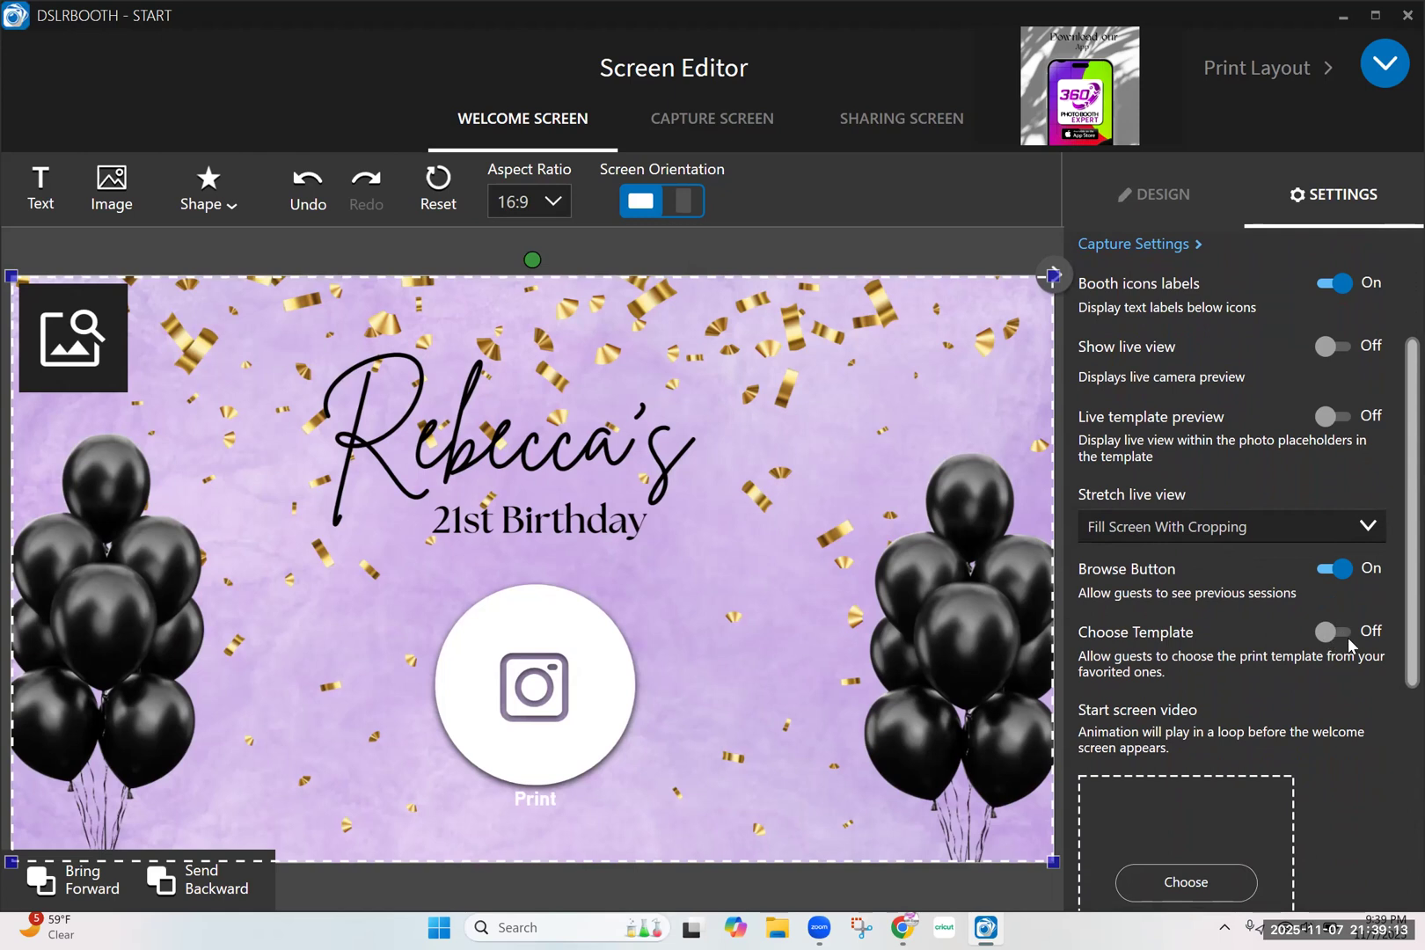
pyautogui.moveTo(1395, 651); pyautogui.dragTo(1395, 757)
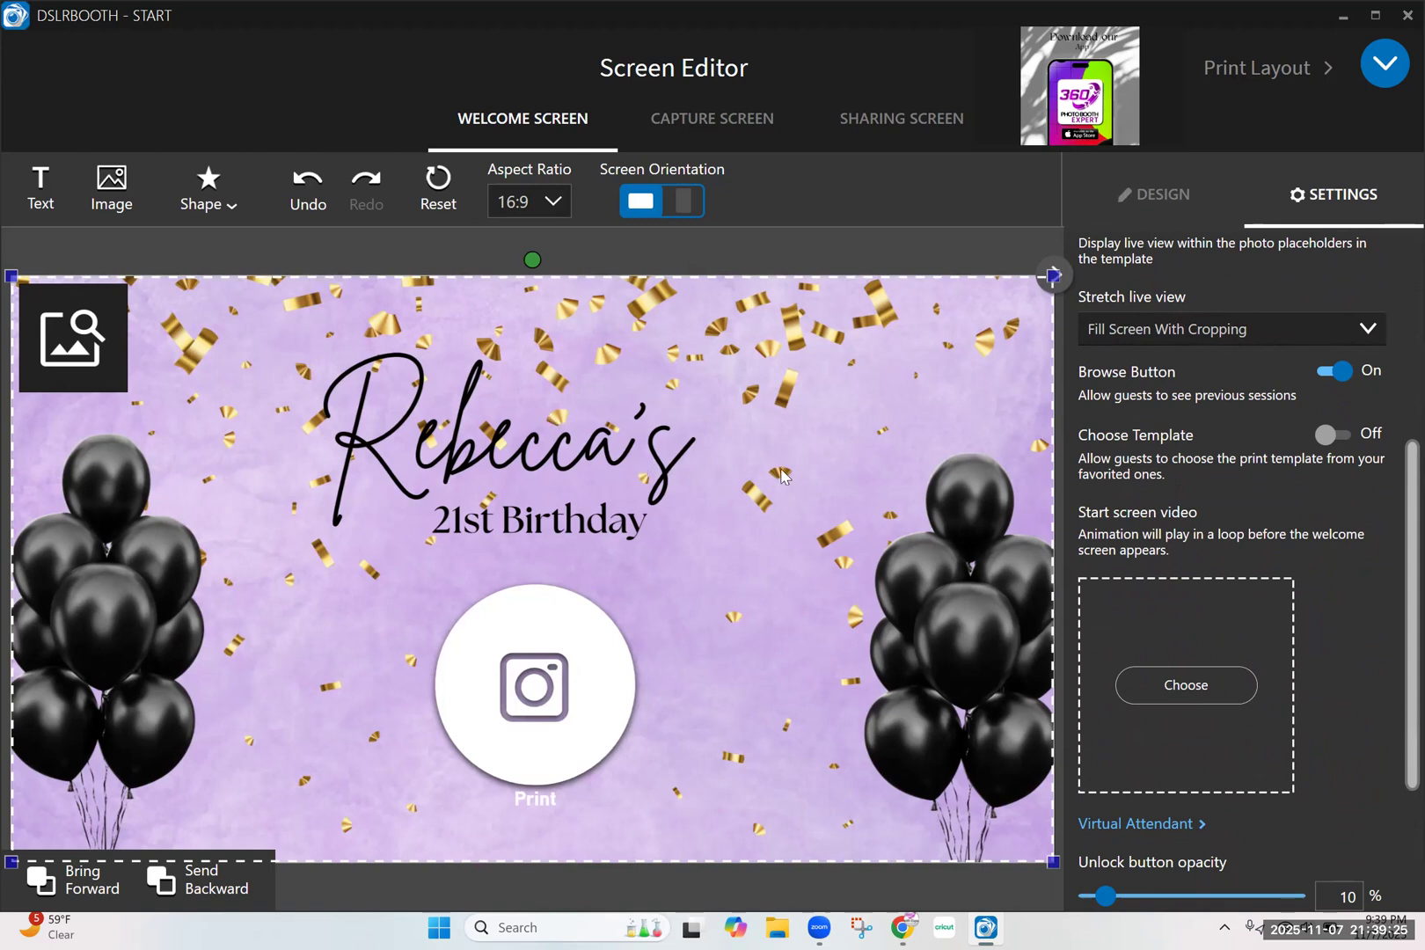
pyautogui.click(1203, 695)
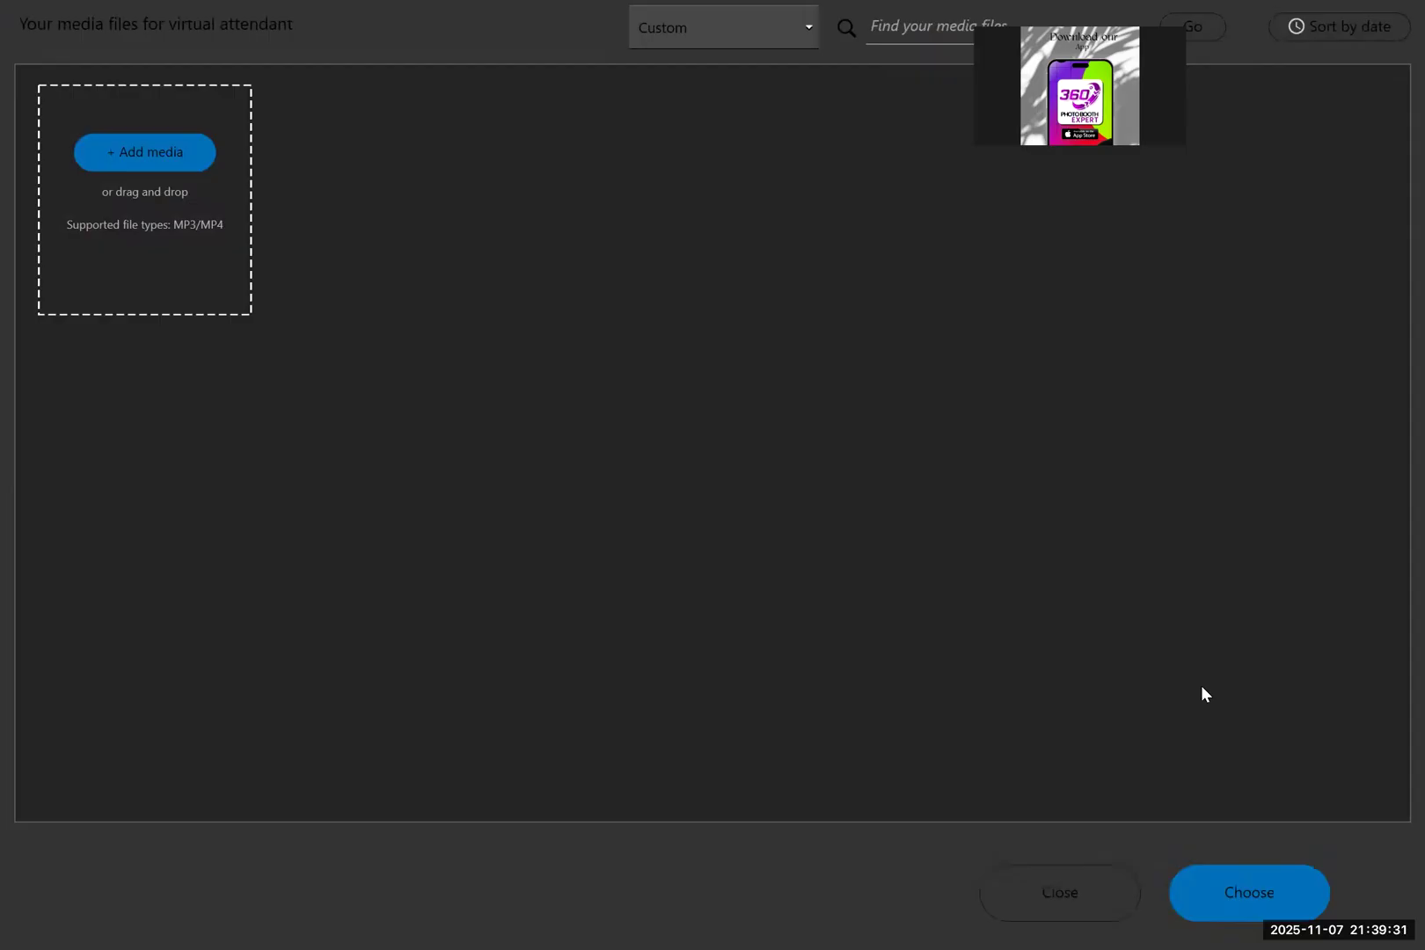
pyautogui.click(1047, 878)
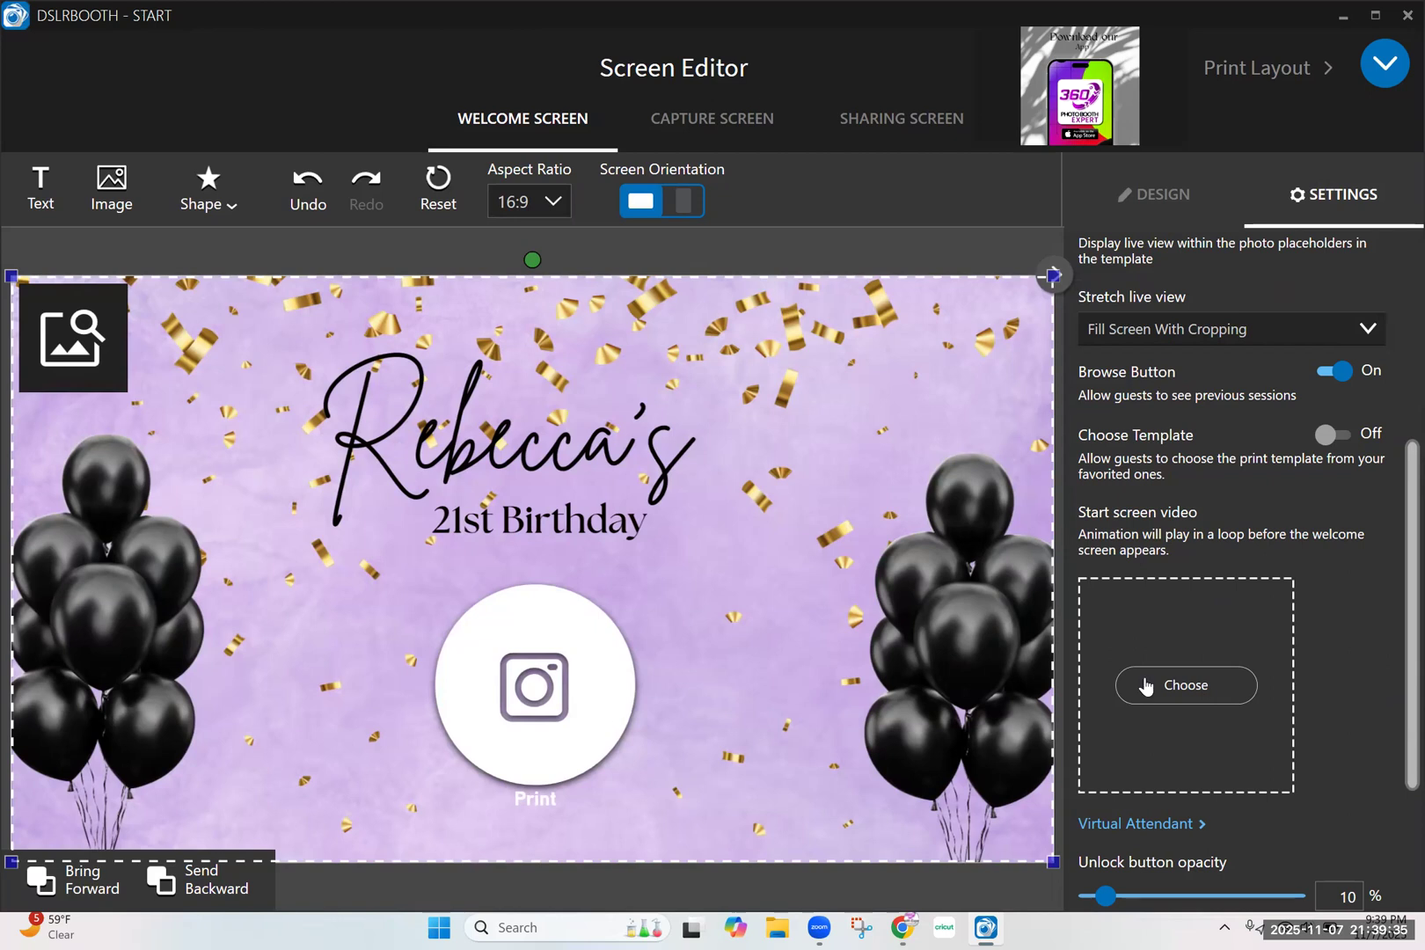
pyautogui.scroll(-3, 1145, 686)
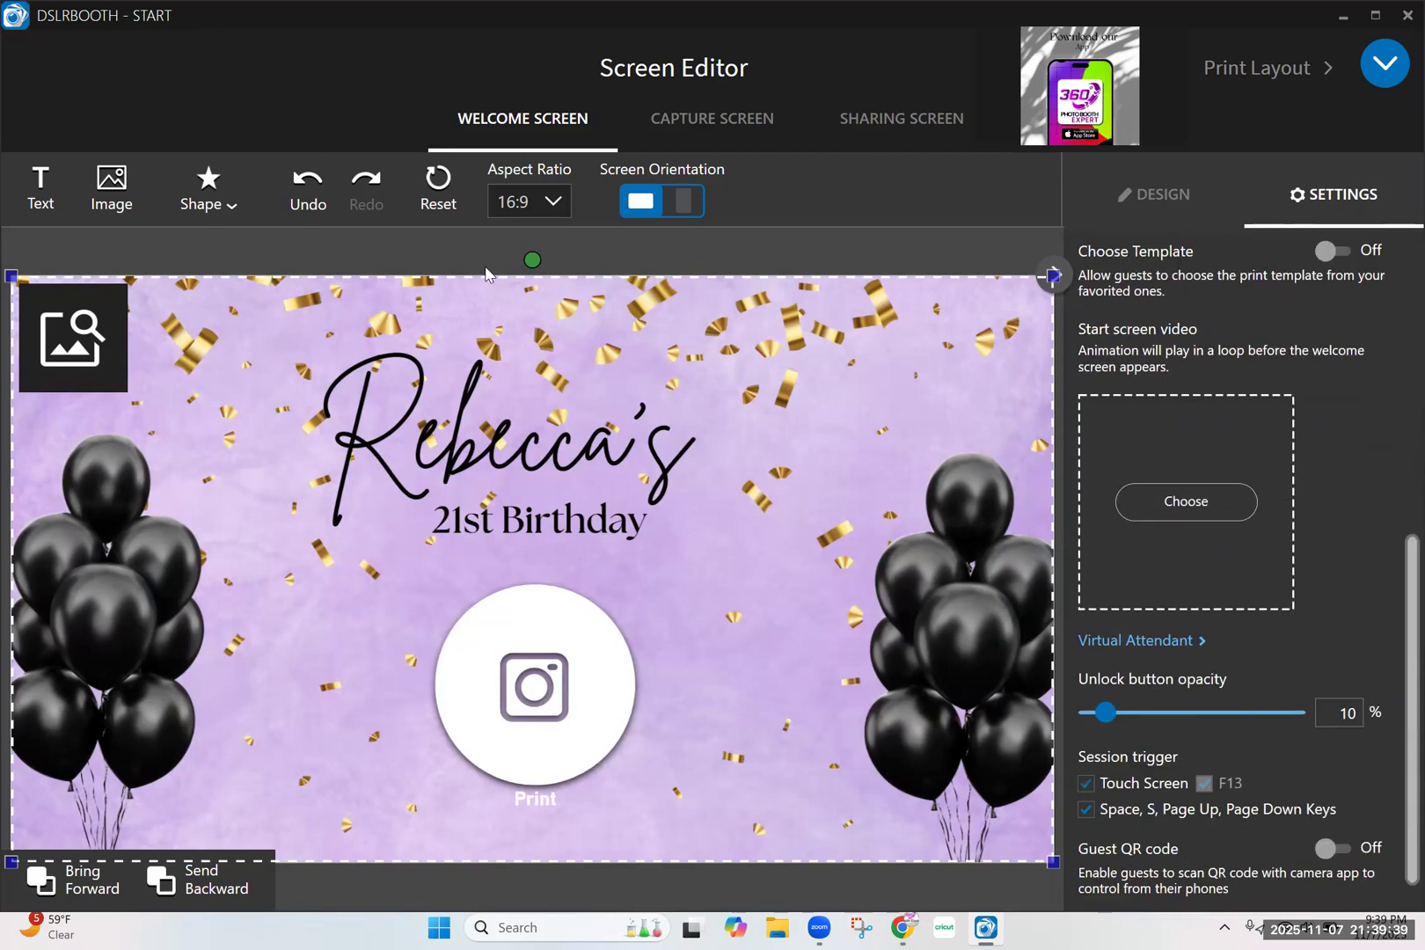
# Set the capture screen's countdown color to bright green (21F83A), trying blue, orange and yellow hues first
pyautogui.click(704, 123)
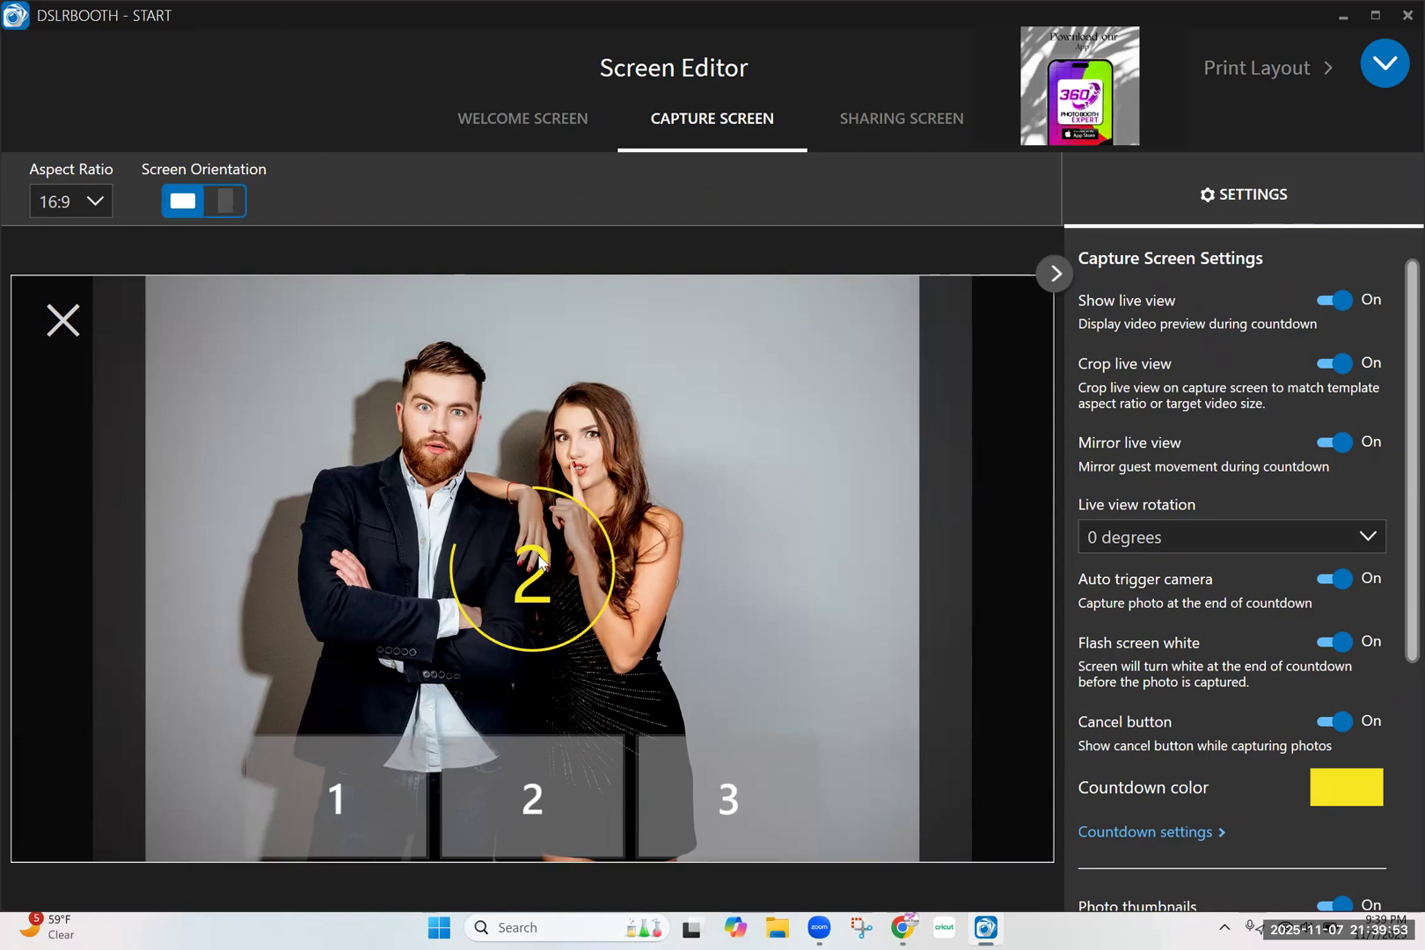
pyautogui.click(1338, 782)
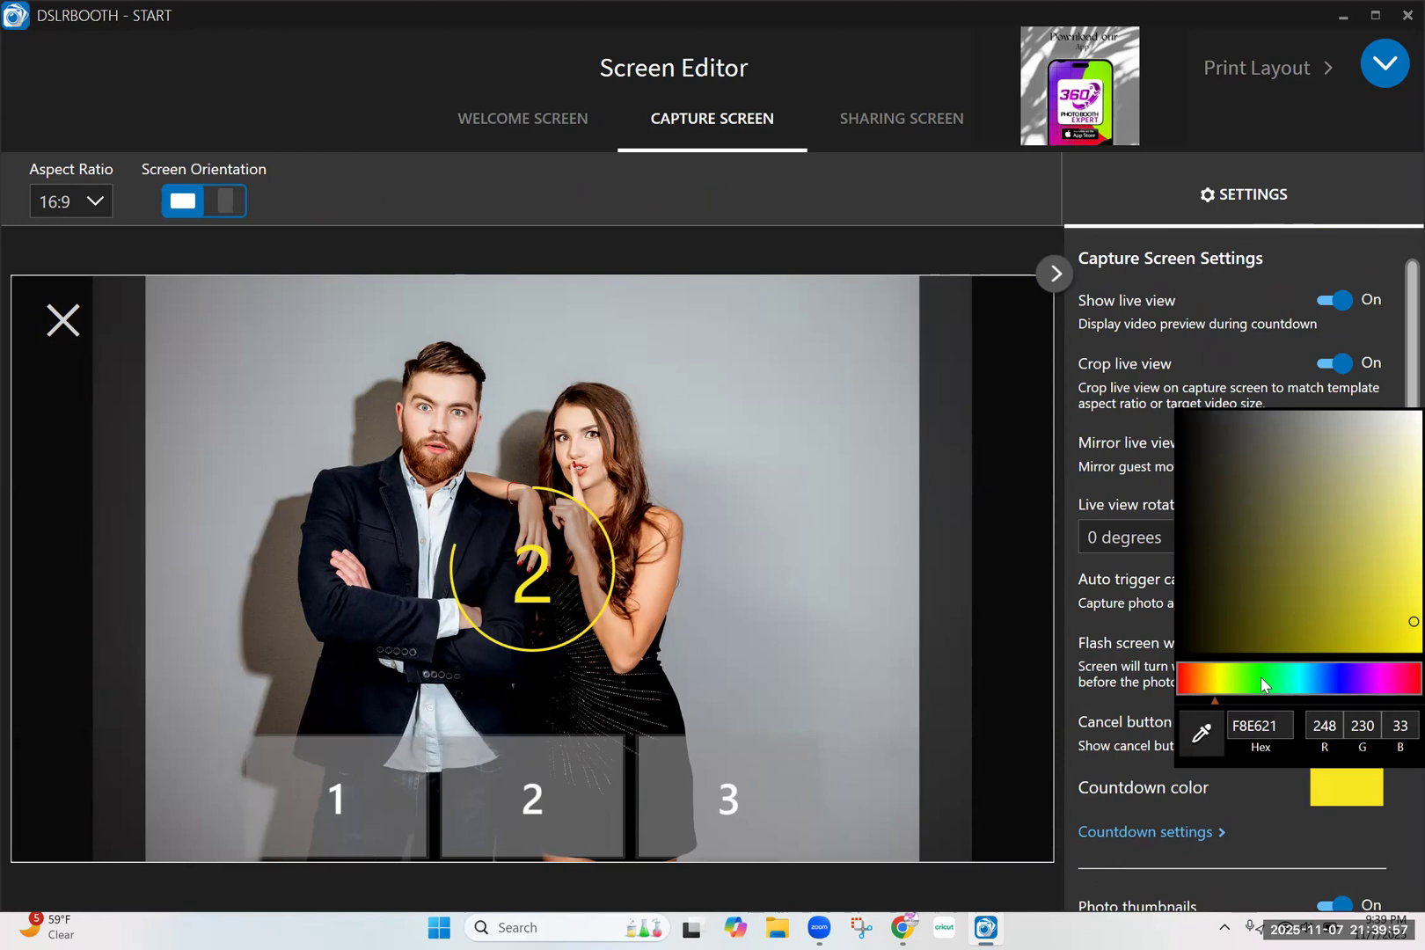
pyautogui.click(1344, 676)
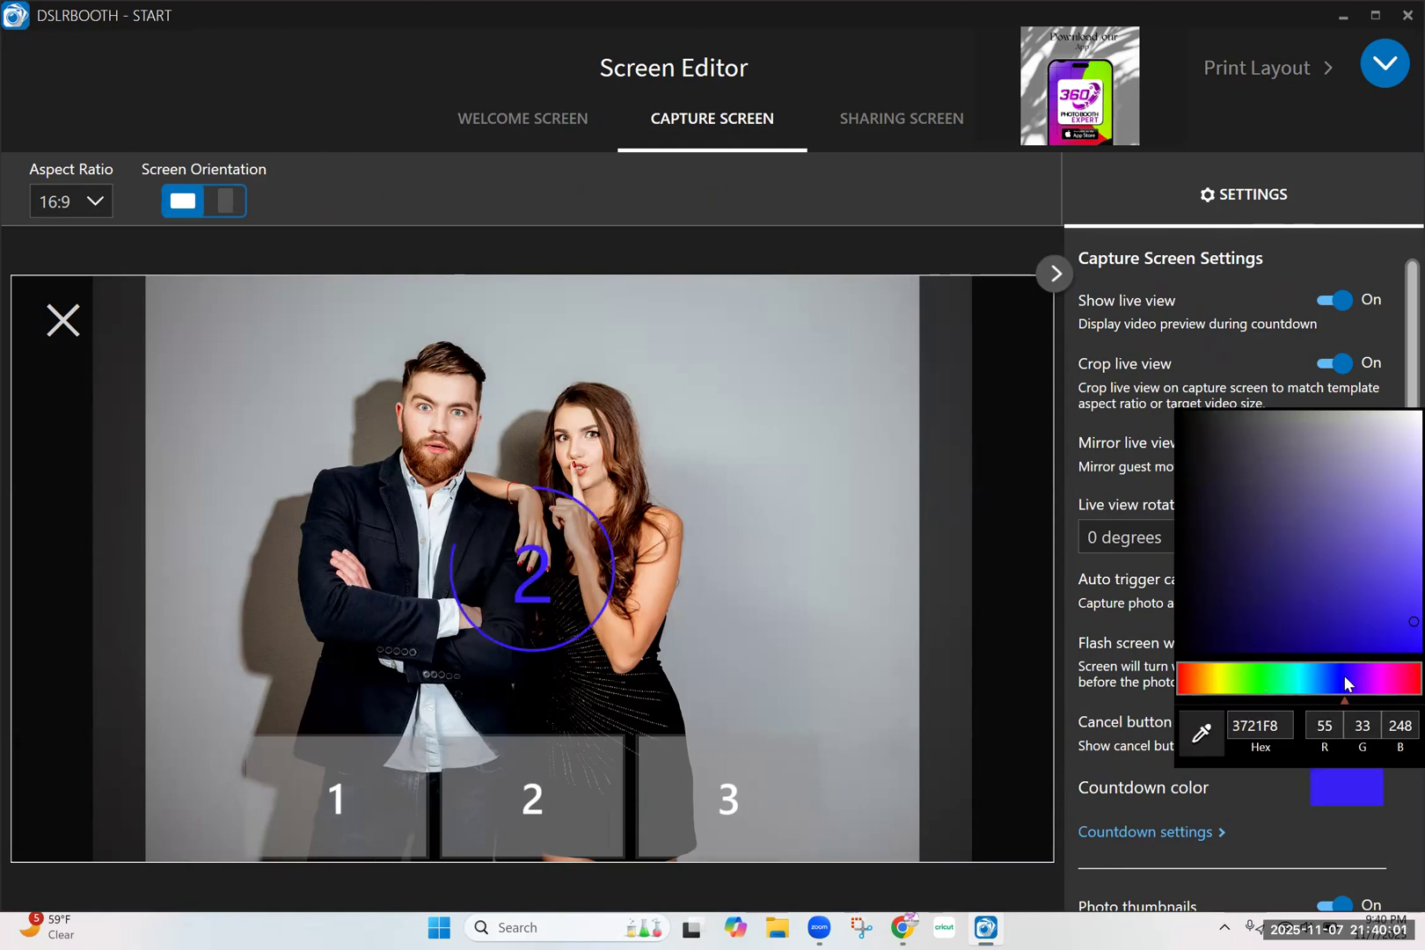
pyautogui.click(1214, 680)
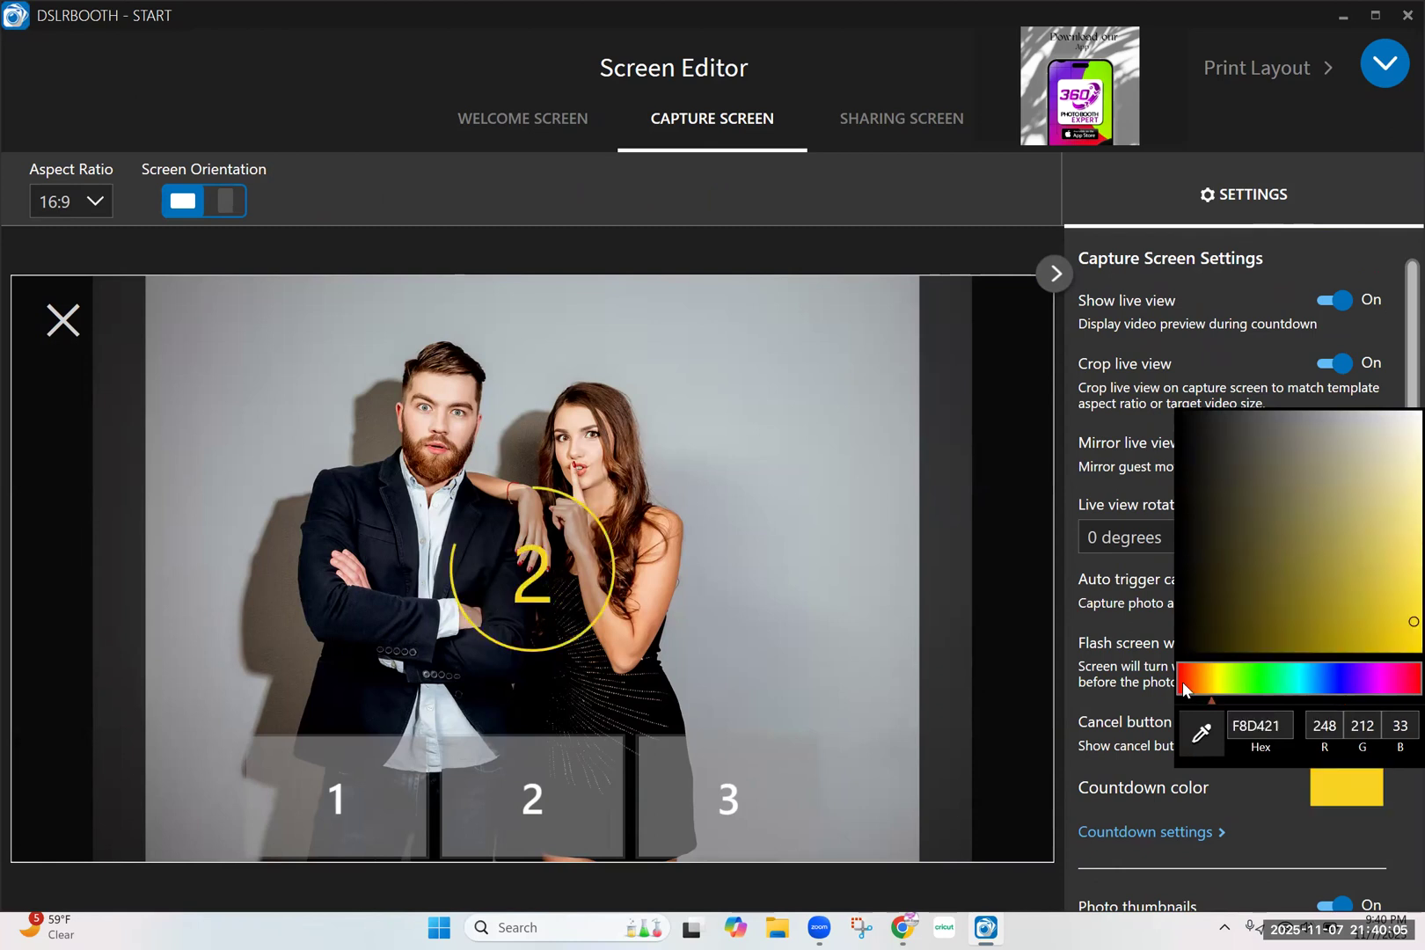
pyautogui.click(1186, 679)
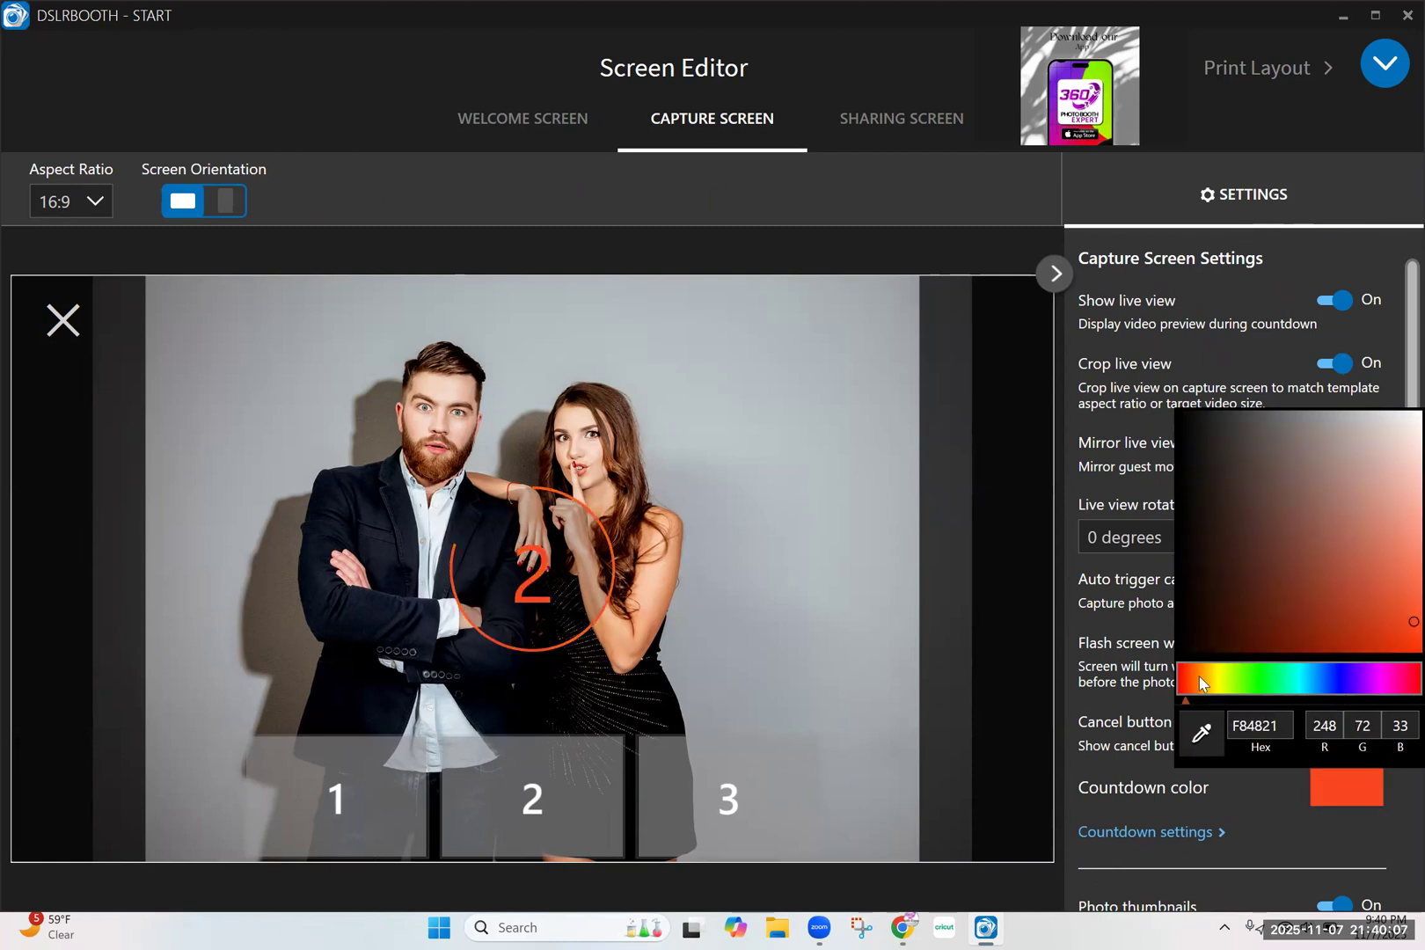
pyautogui.click(1216, 681)
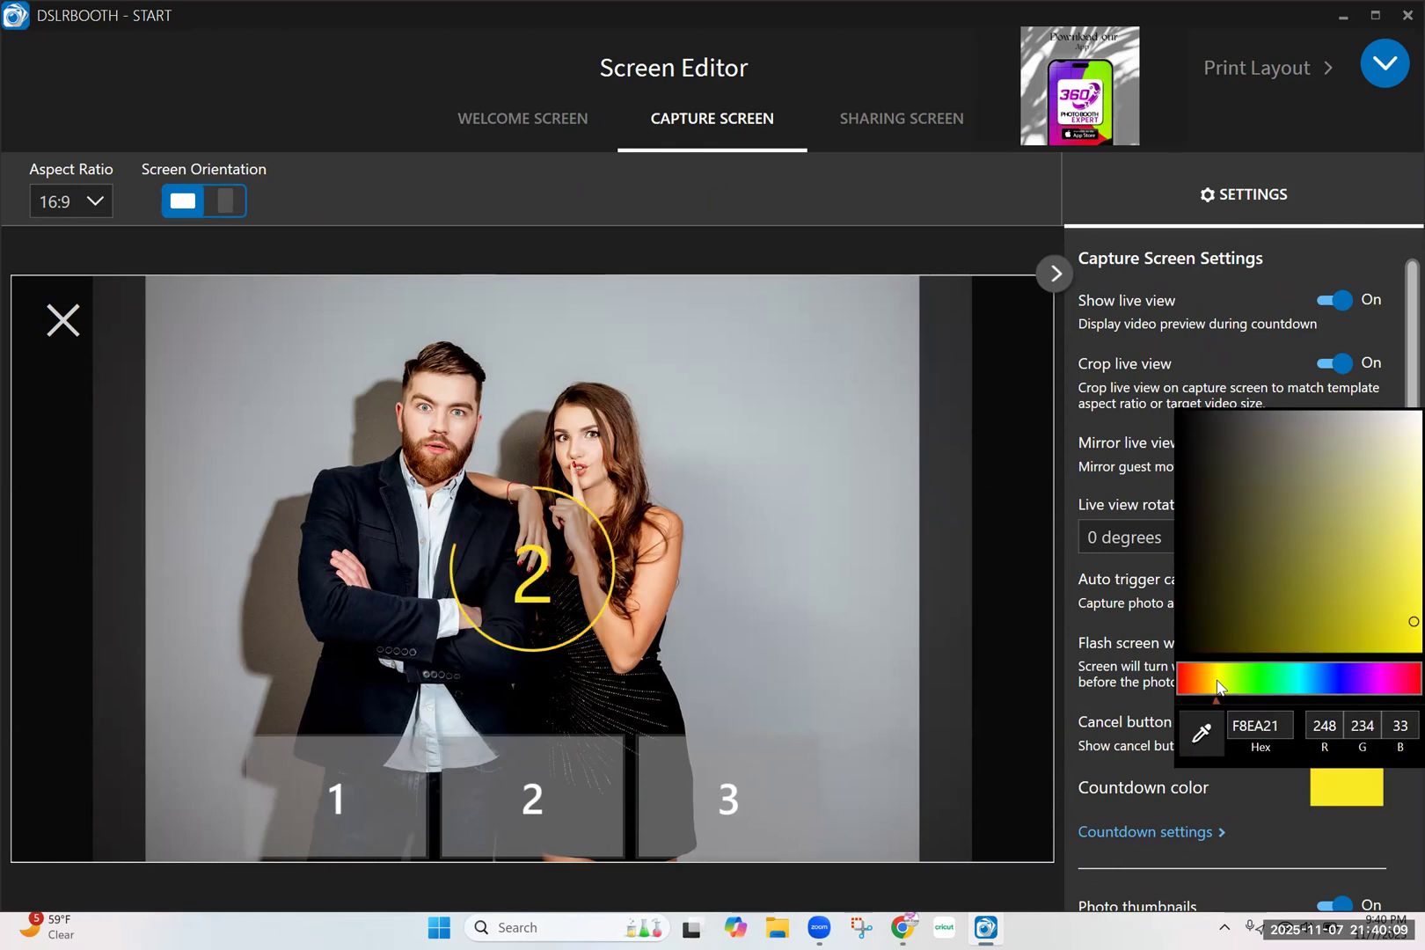
pyautogui.click(1263, 670)
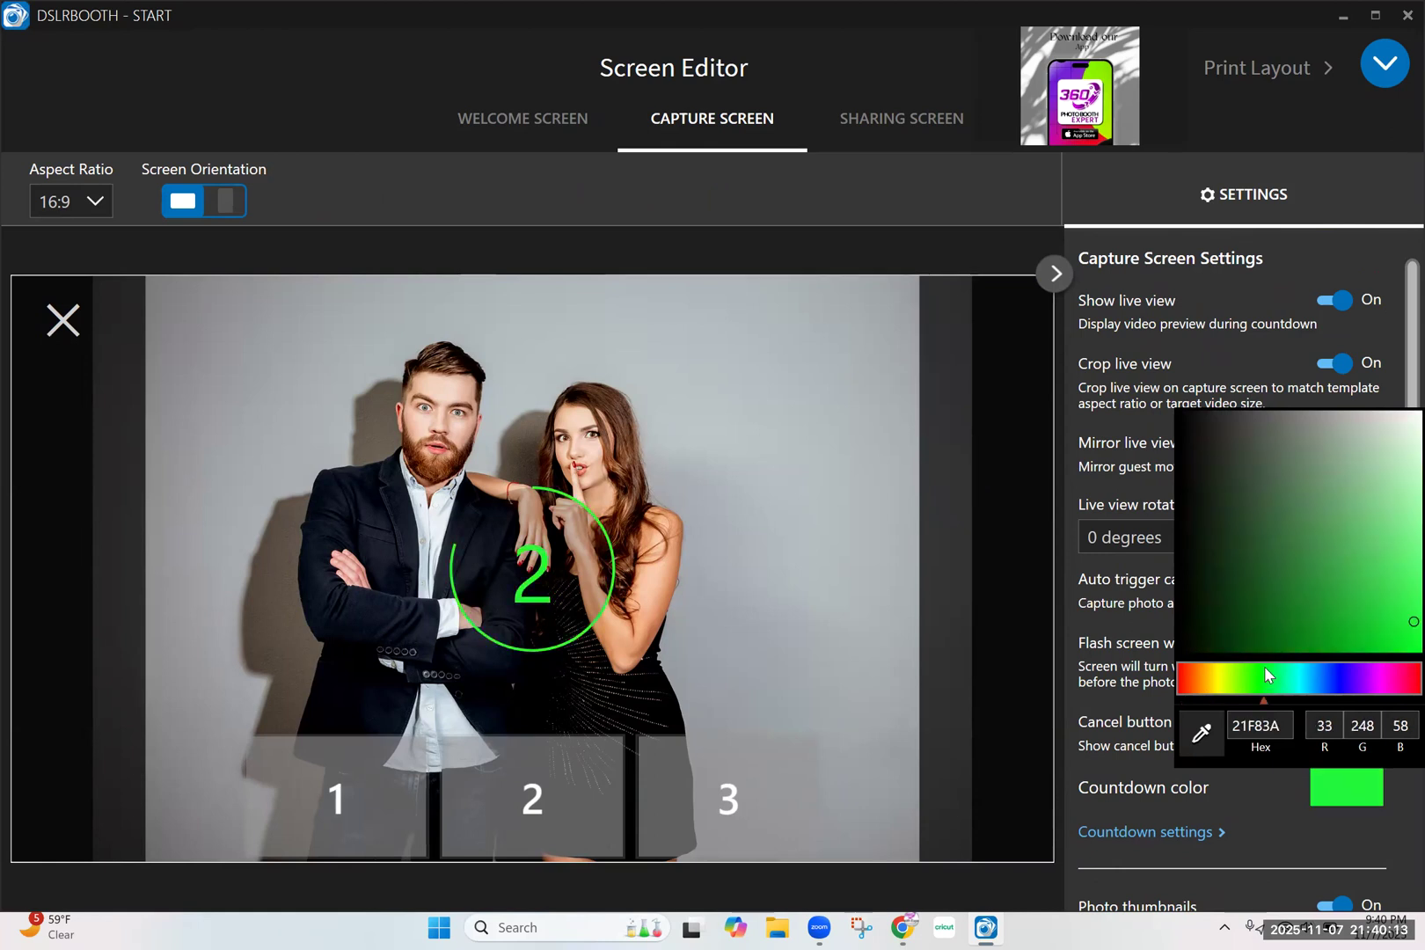
pyautogui.click(1127, 406)
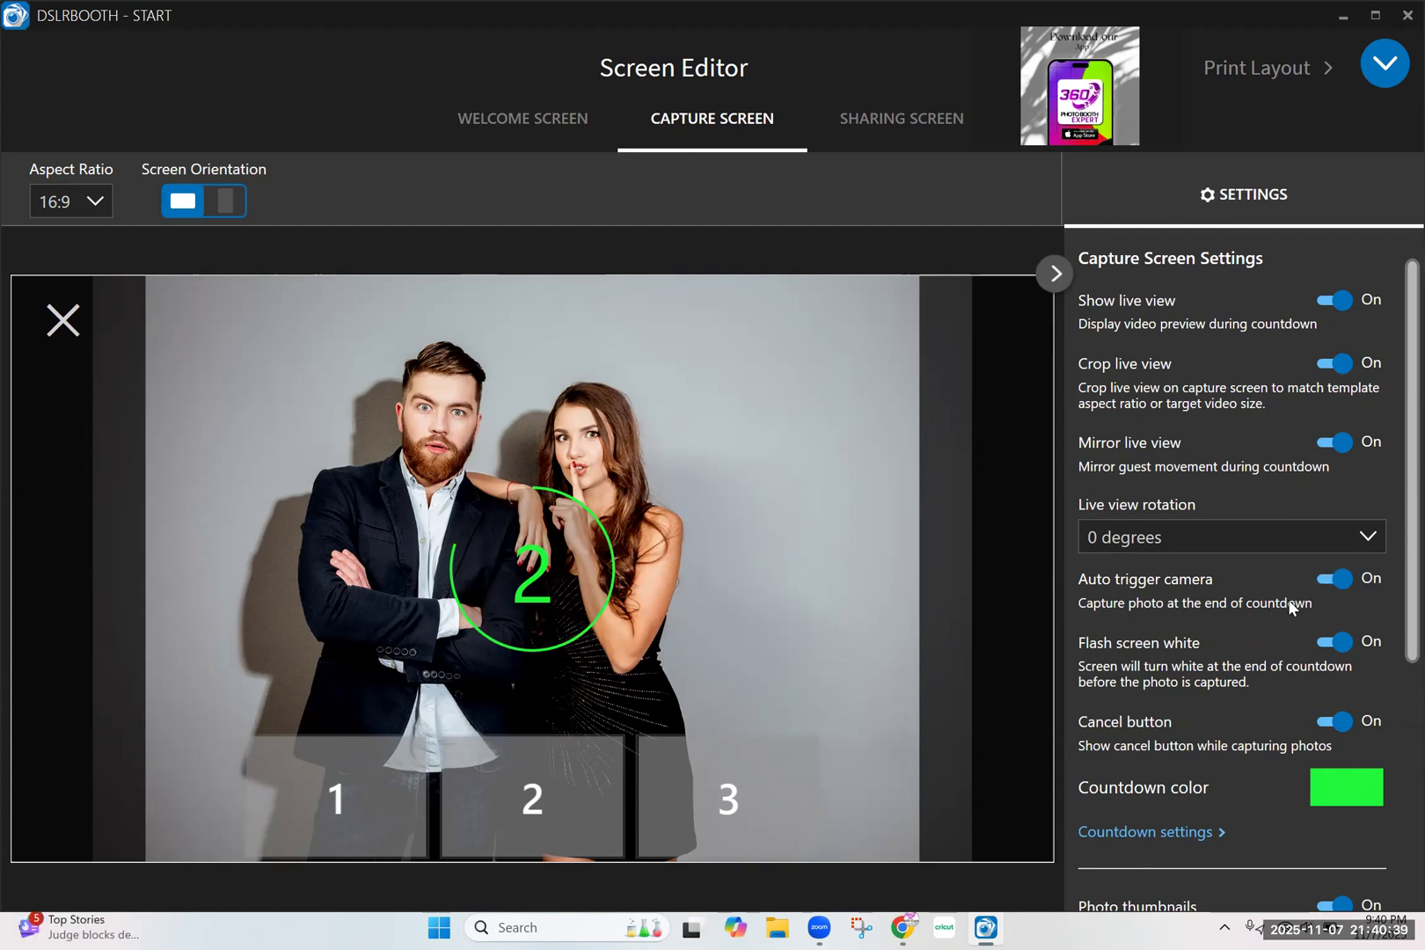
# Try the Top position for the capture screen's photo thumbnails, and set it back to Bottom
pyautogui.scroll(-5, 1296, 598)
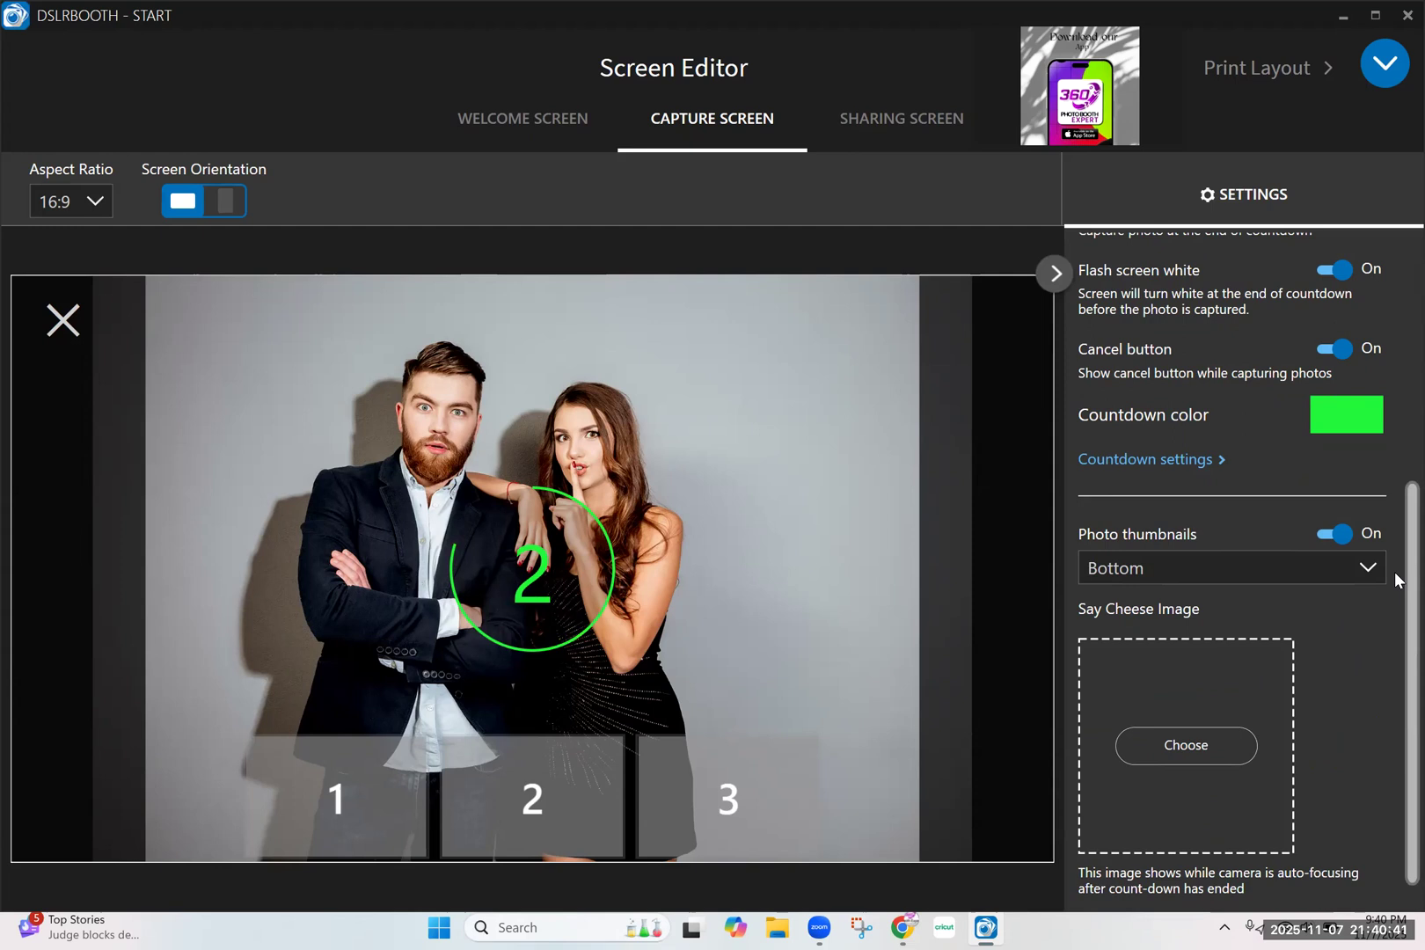
pyautogui.scroll(3, 1394, 573)
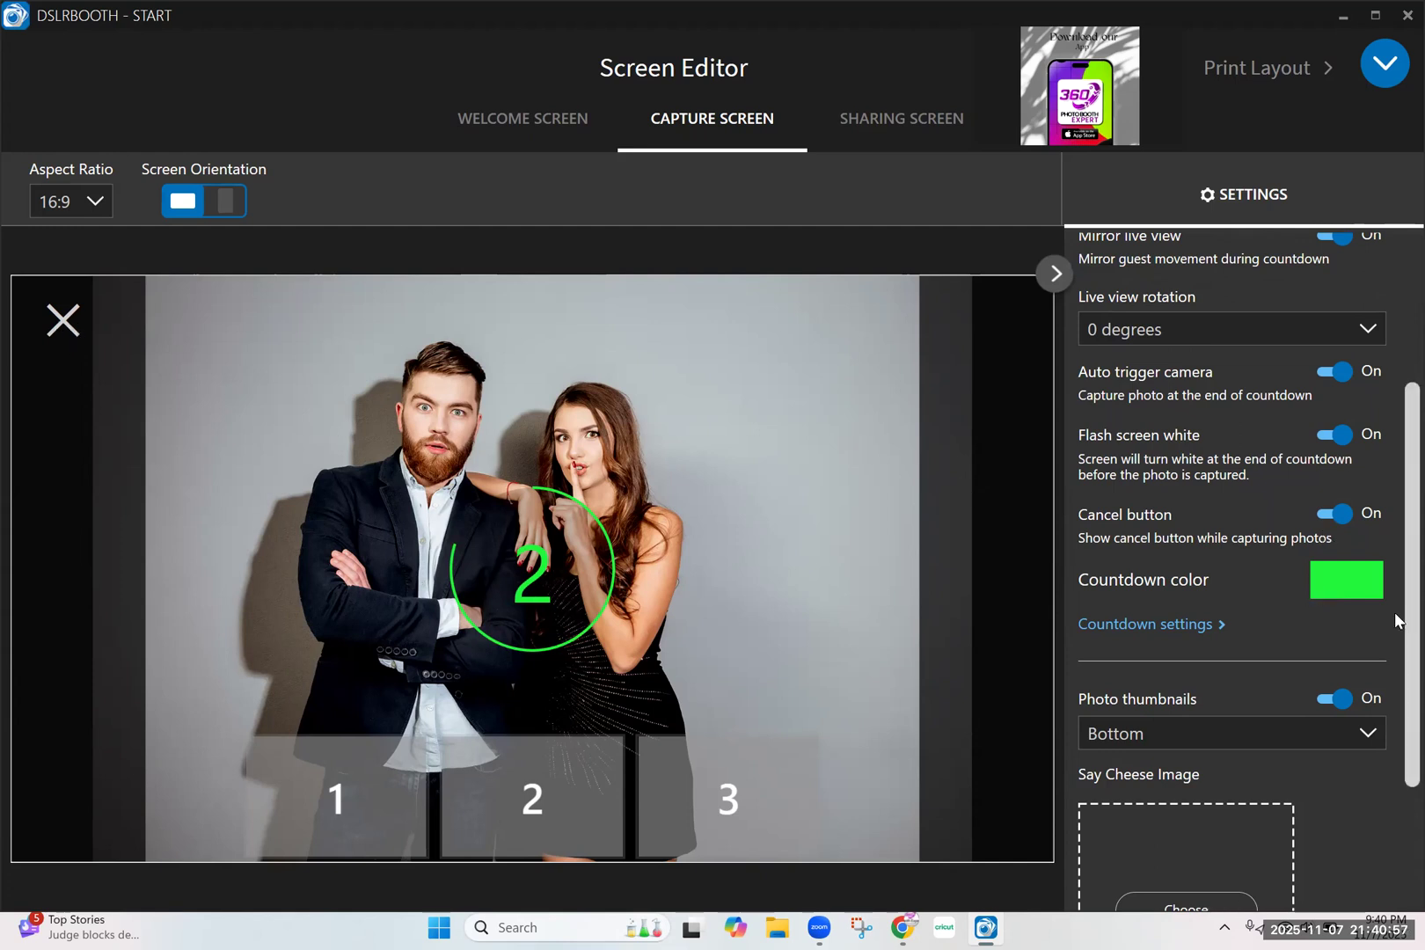
pyautogui.moveTo(1395, 622); pyautogui.dragTo(1395, 708)
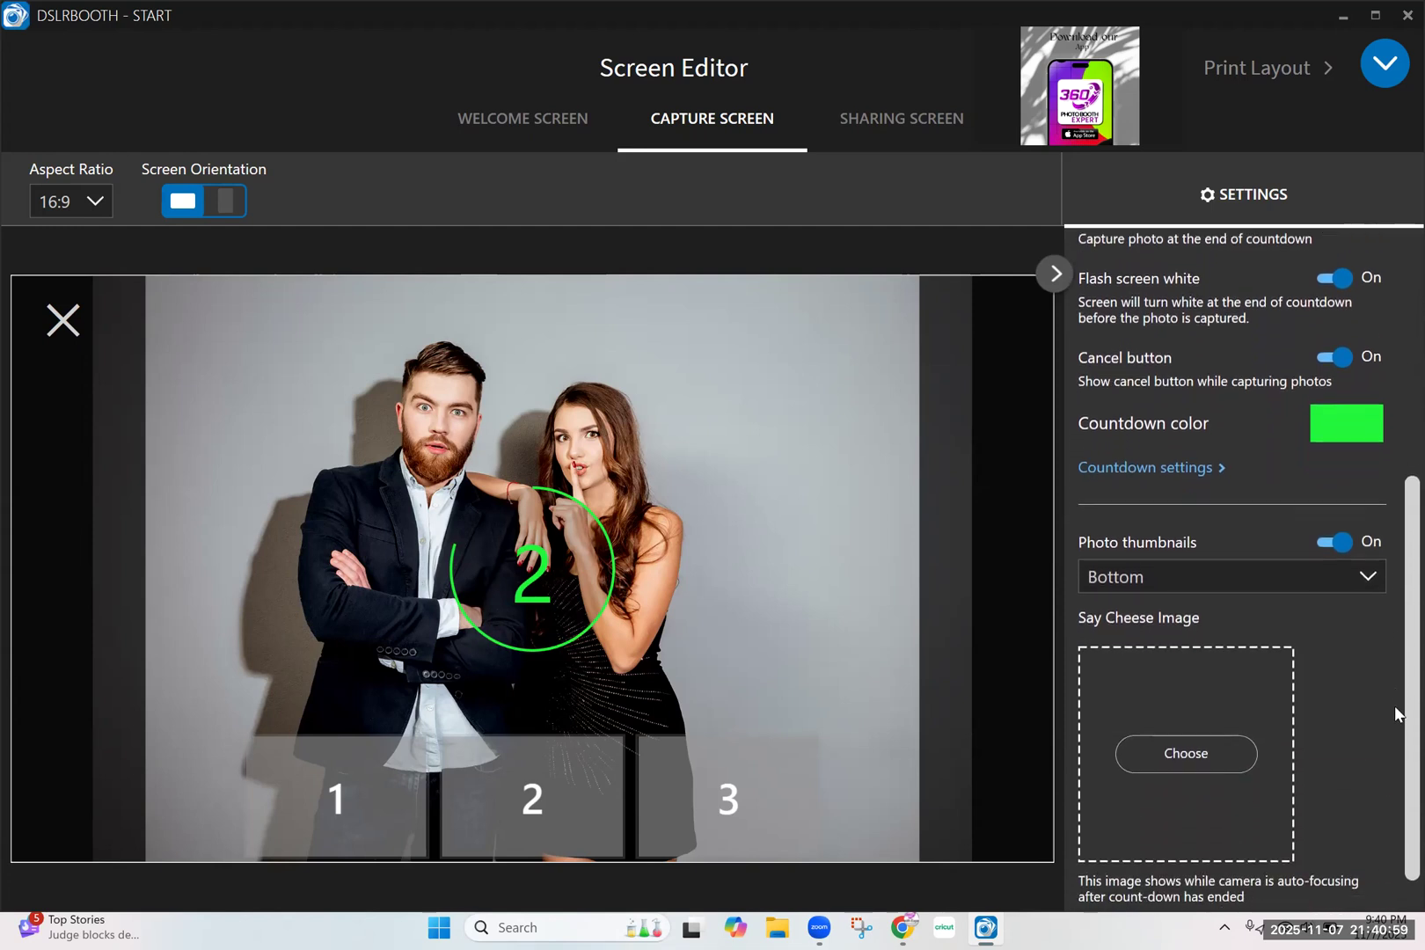
pyautogui.click(1274, 578)
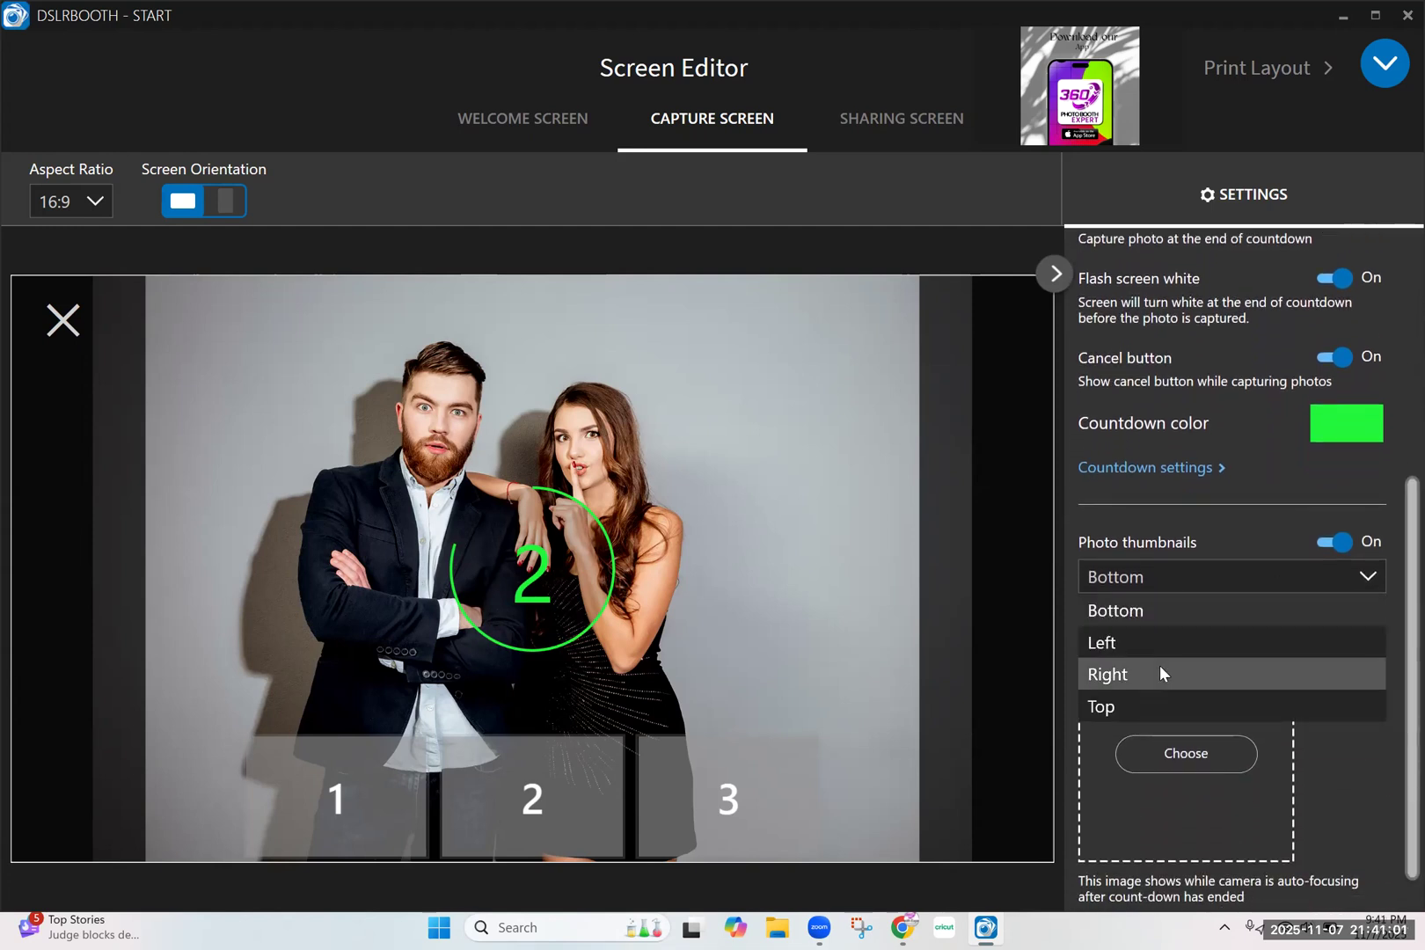
pyautogui.click(1144, 697)
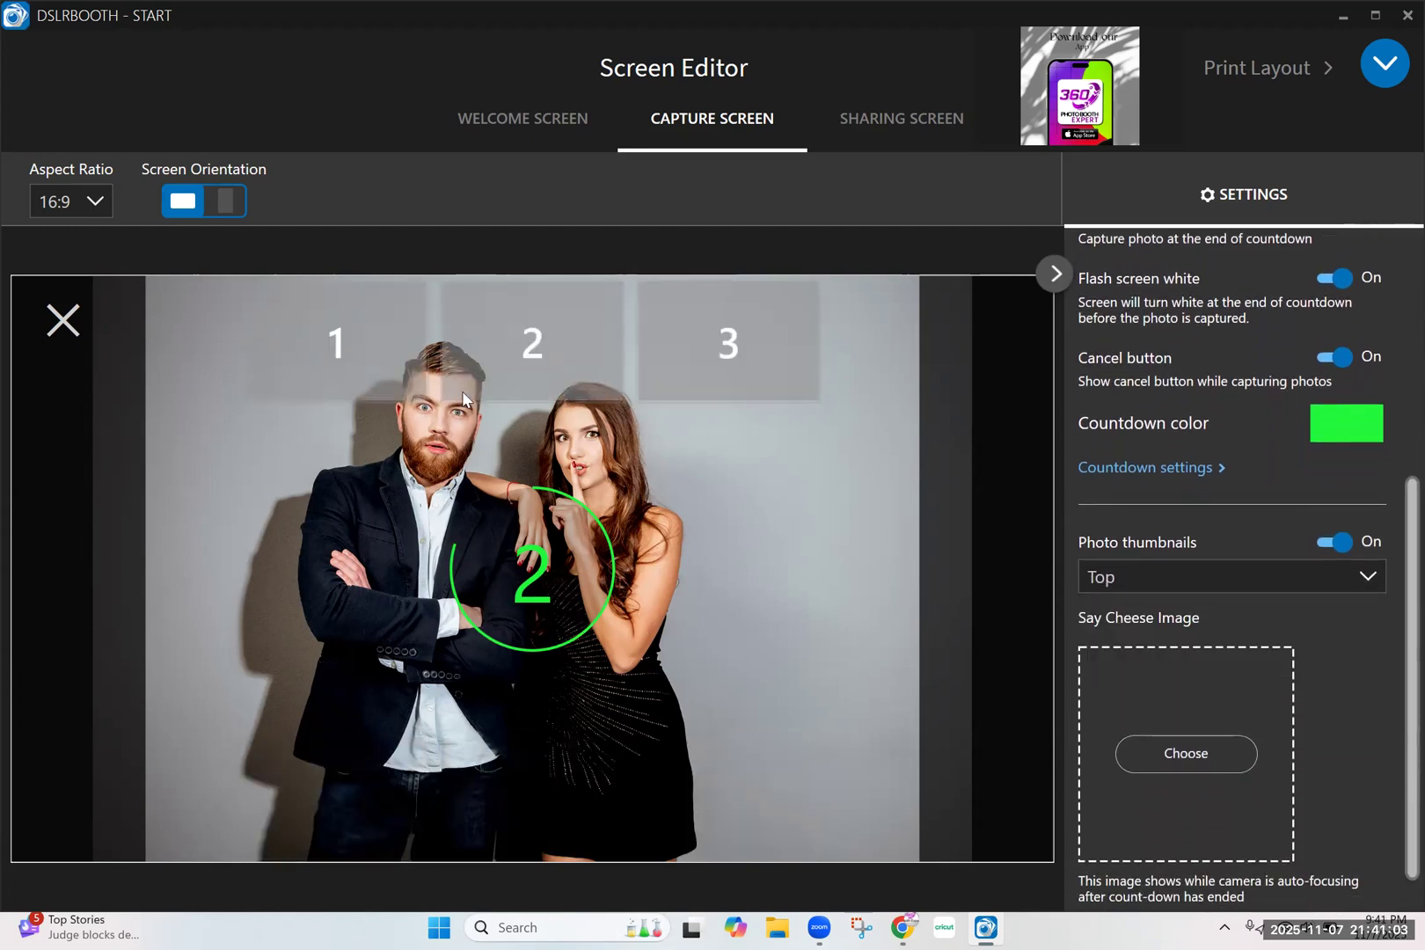
pyautogui.click(1183, 561)
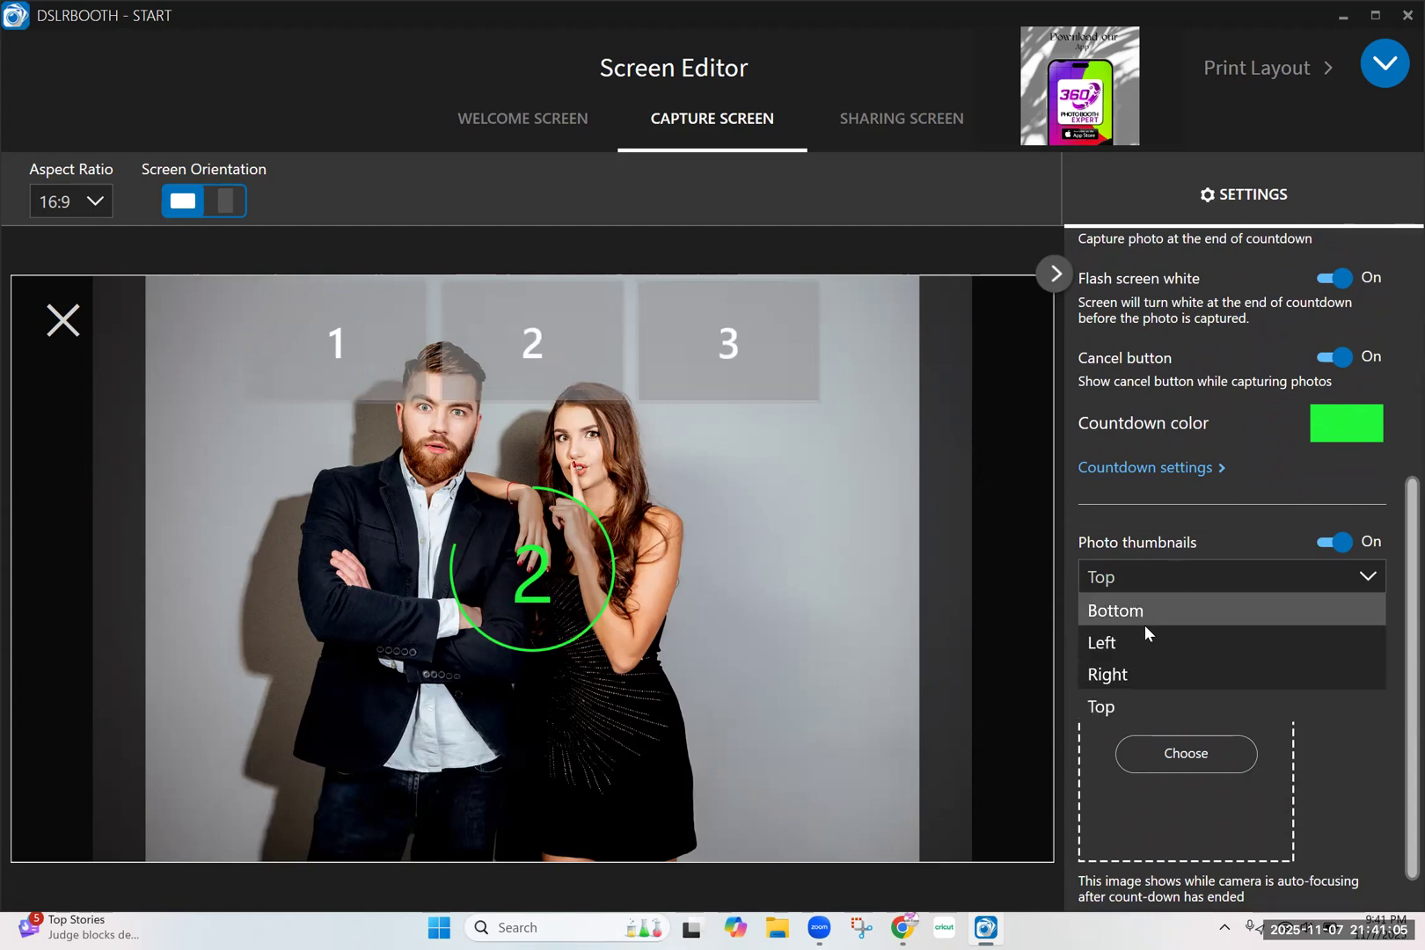
pyautogui.click(1143, 615)
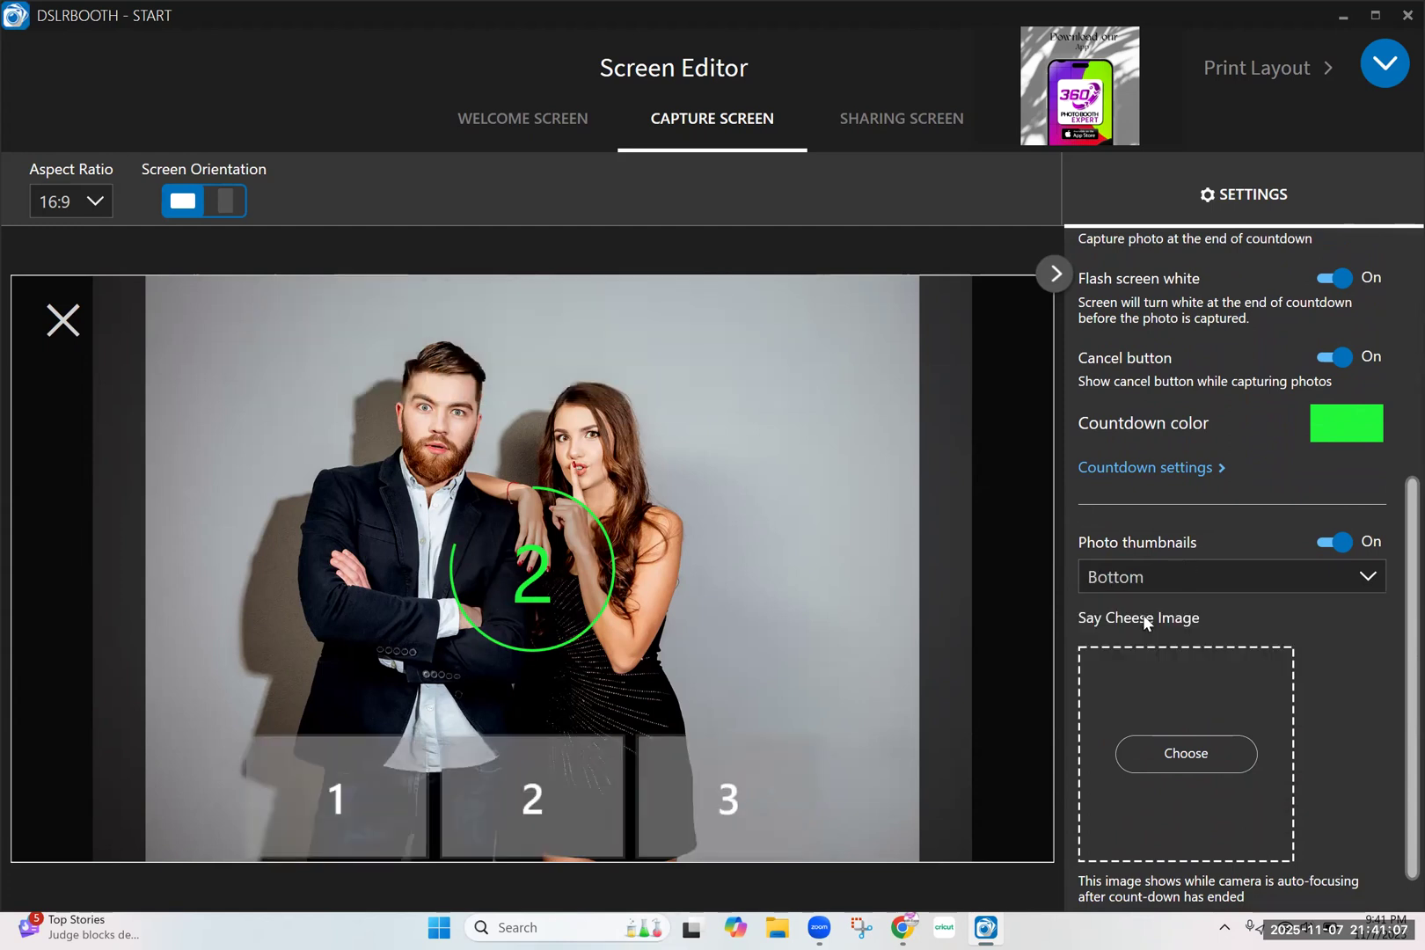
pyautogui.scroll(-1, 1395, 629)
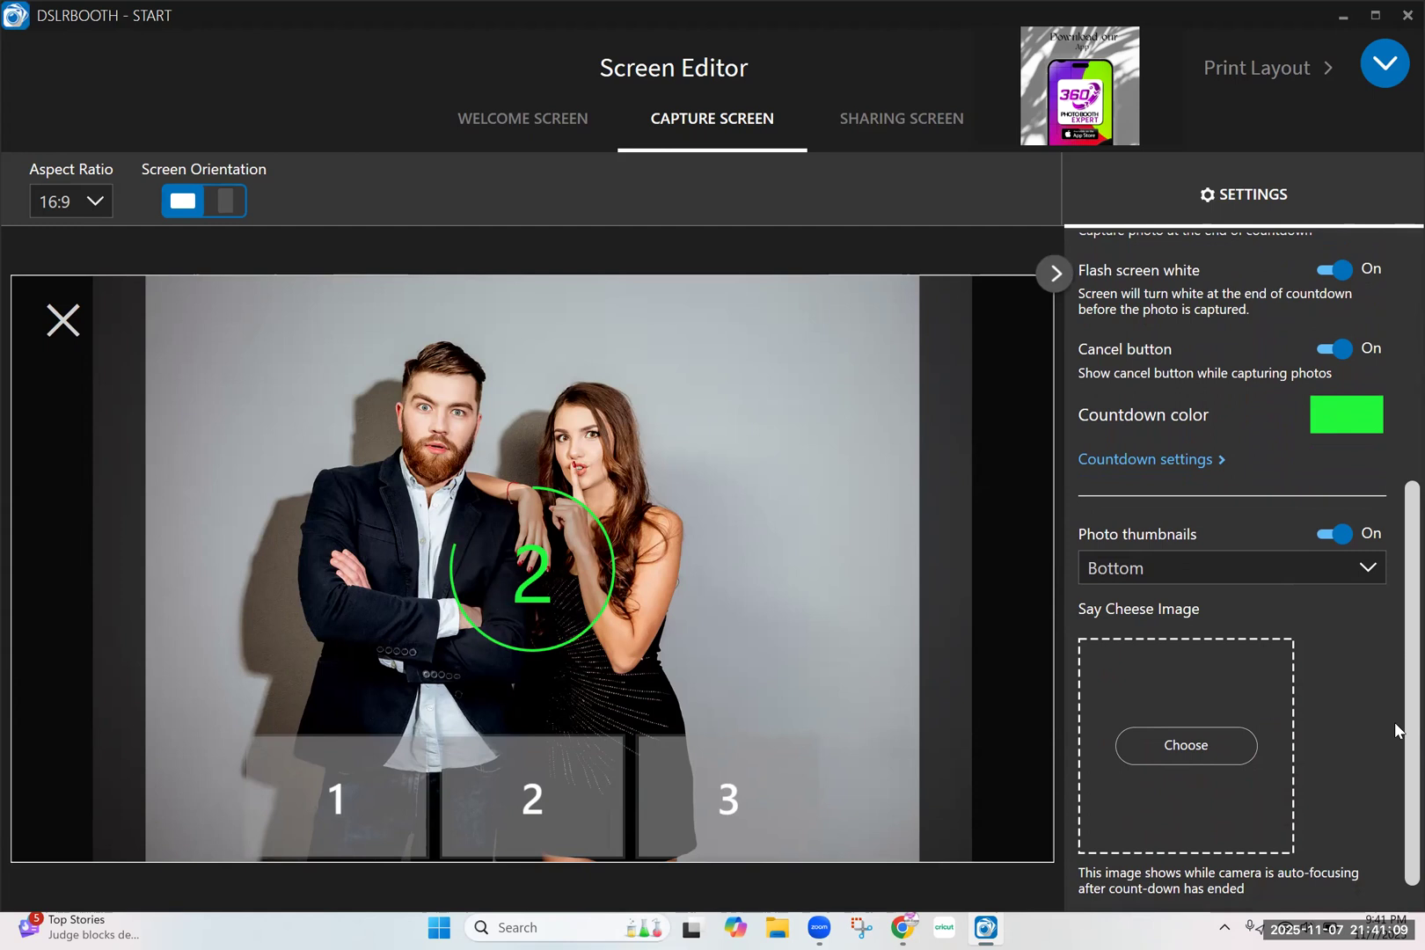
pyautogui.scroll(5, 1395, 722)
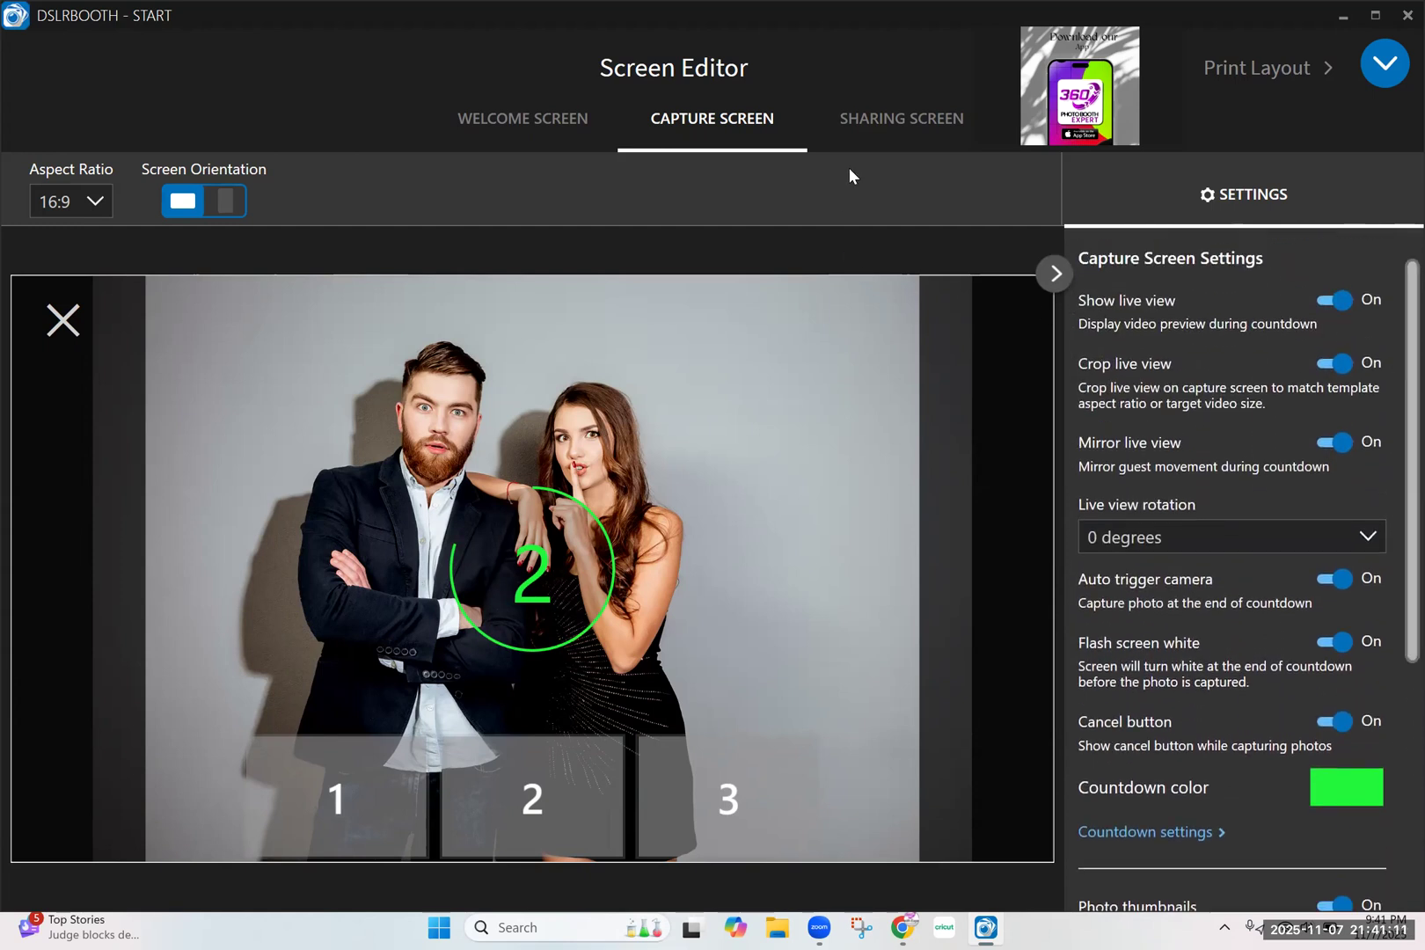
# Change the theme's Button Text color to a near-white shade in the welcome screen's design settings
pyautogui.click(889, 128)
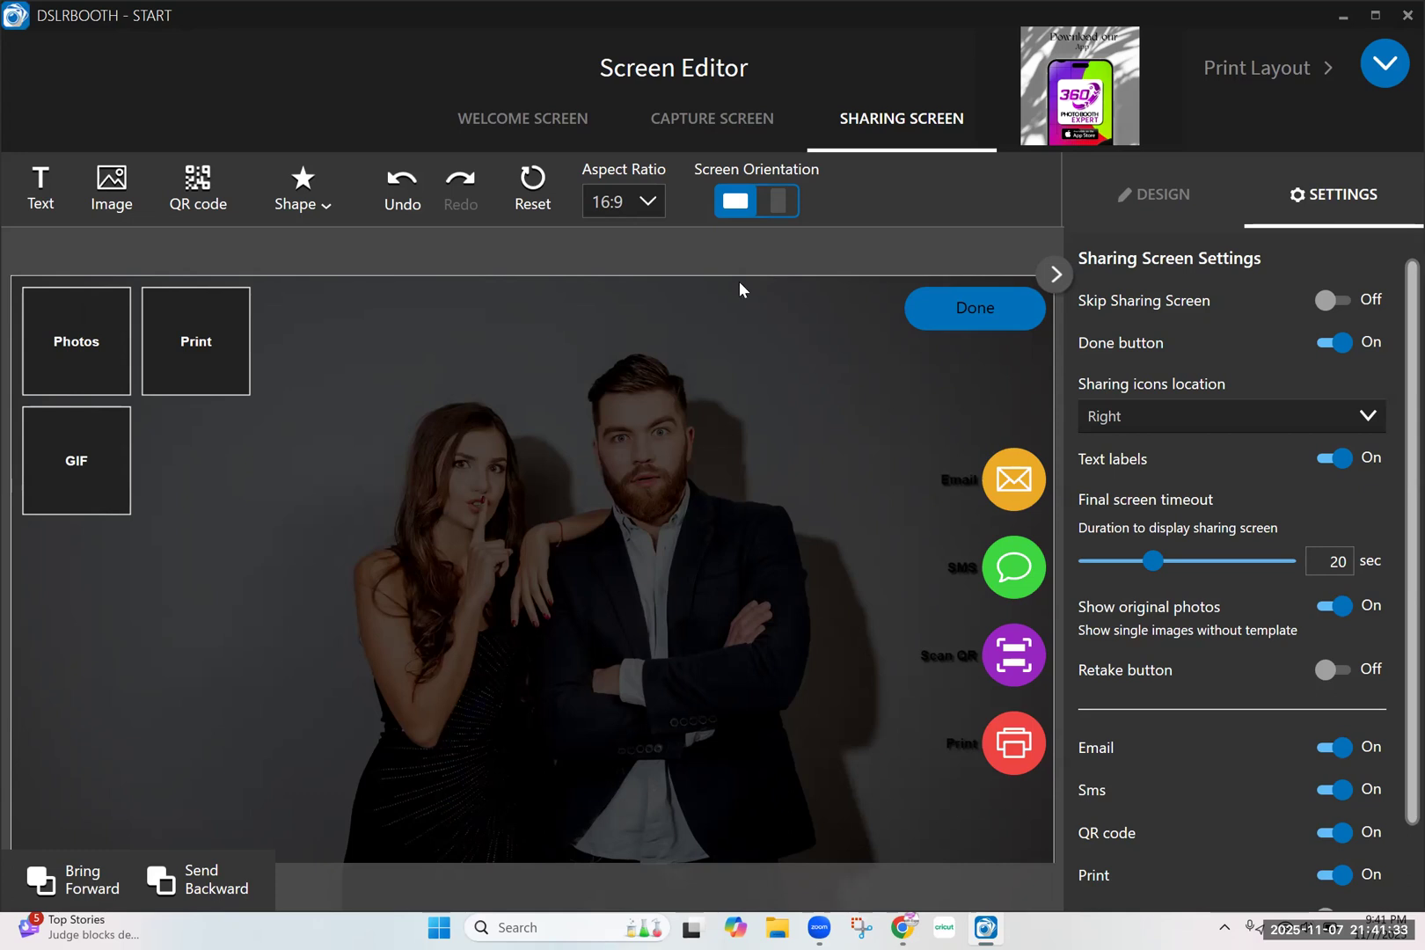
pyautogui.click(536, 123)
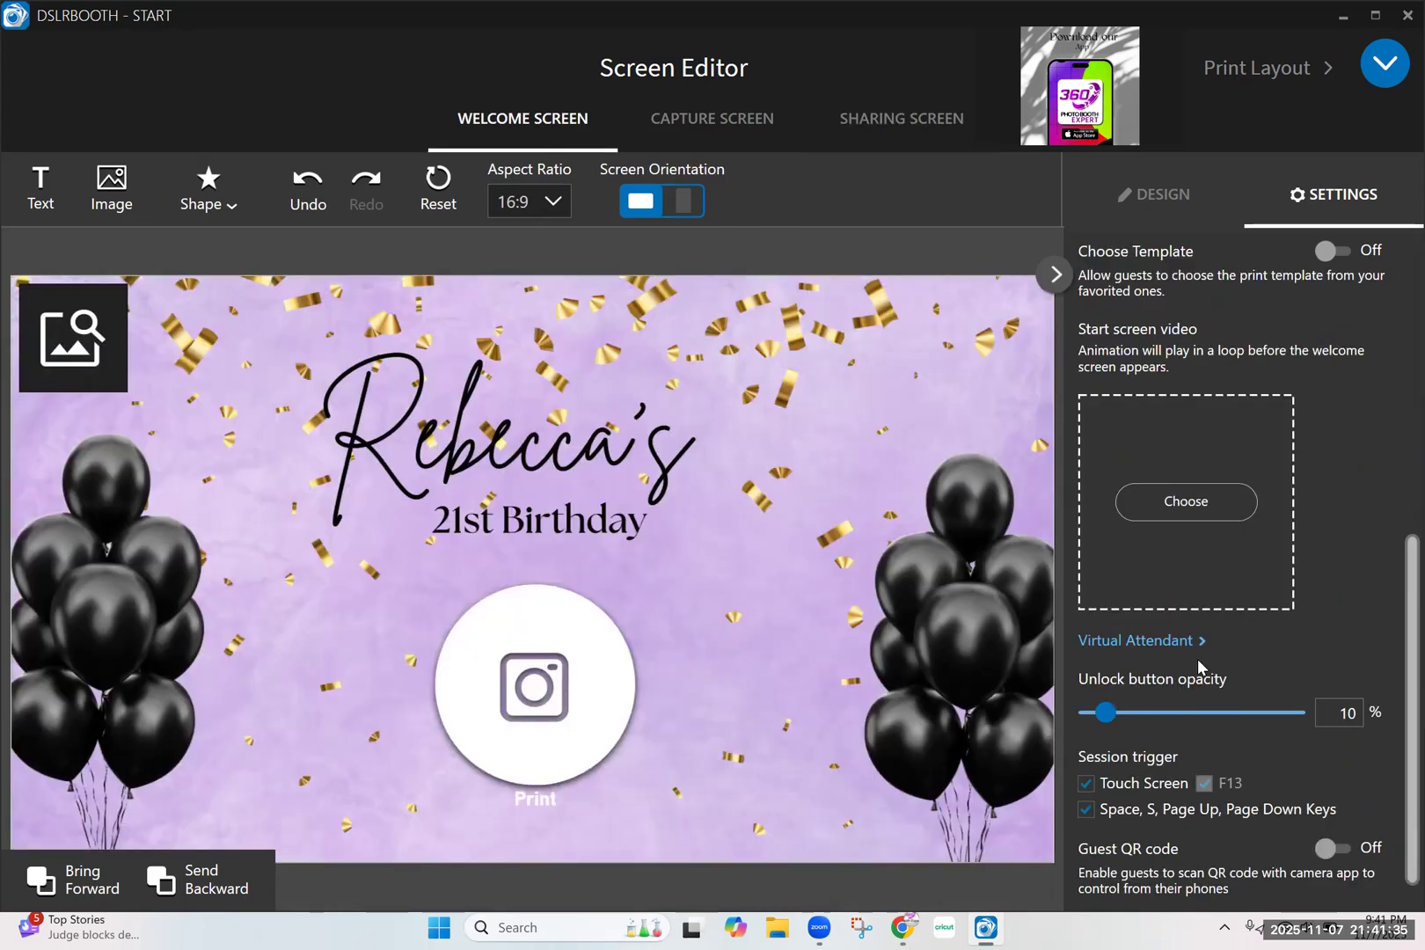
pyautogui.moveTo(1395, 604); pyautogui.dragTo(1171, 242)
pyautogui.click(1153, 195)
pyautogui.scroll(-4, 1232, 666)
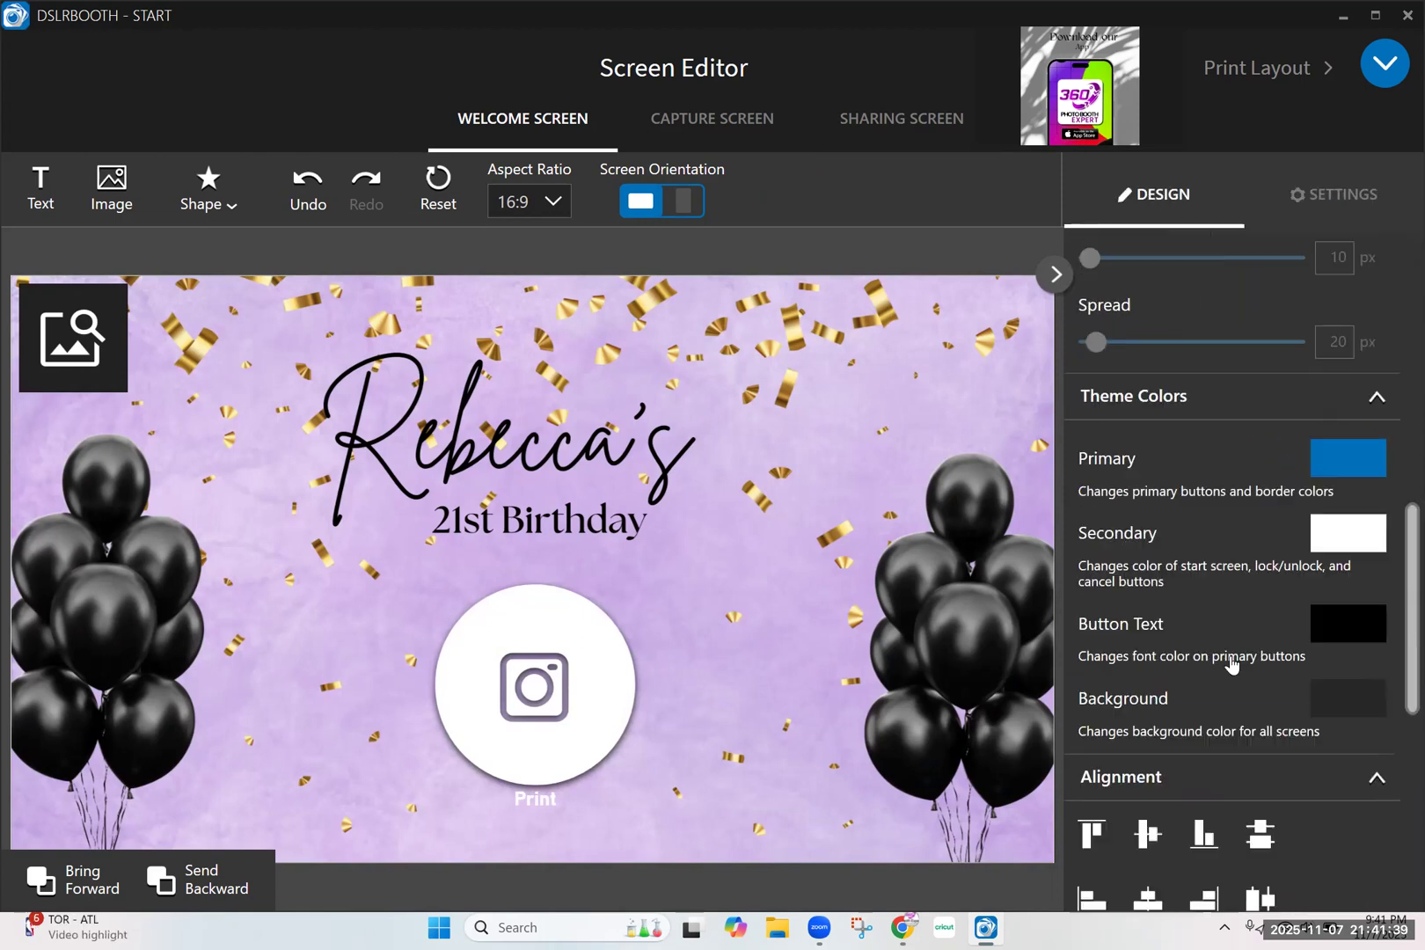
pyautogui.scroll(-4, 1232, 666)
pyautogui.scroll(9, 1259, 594)
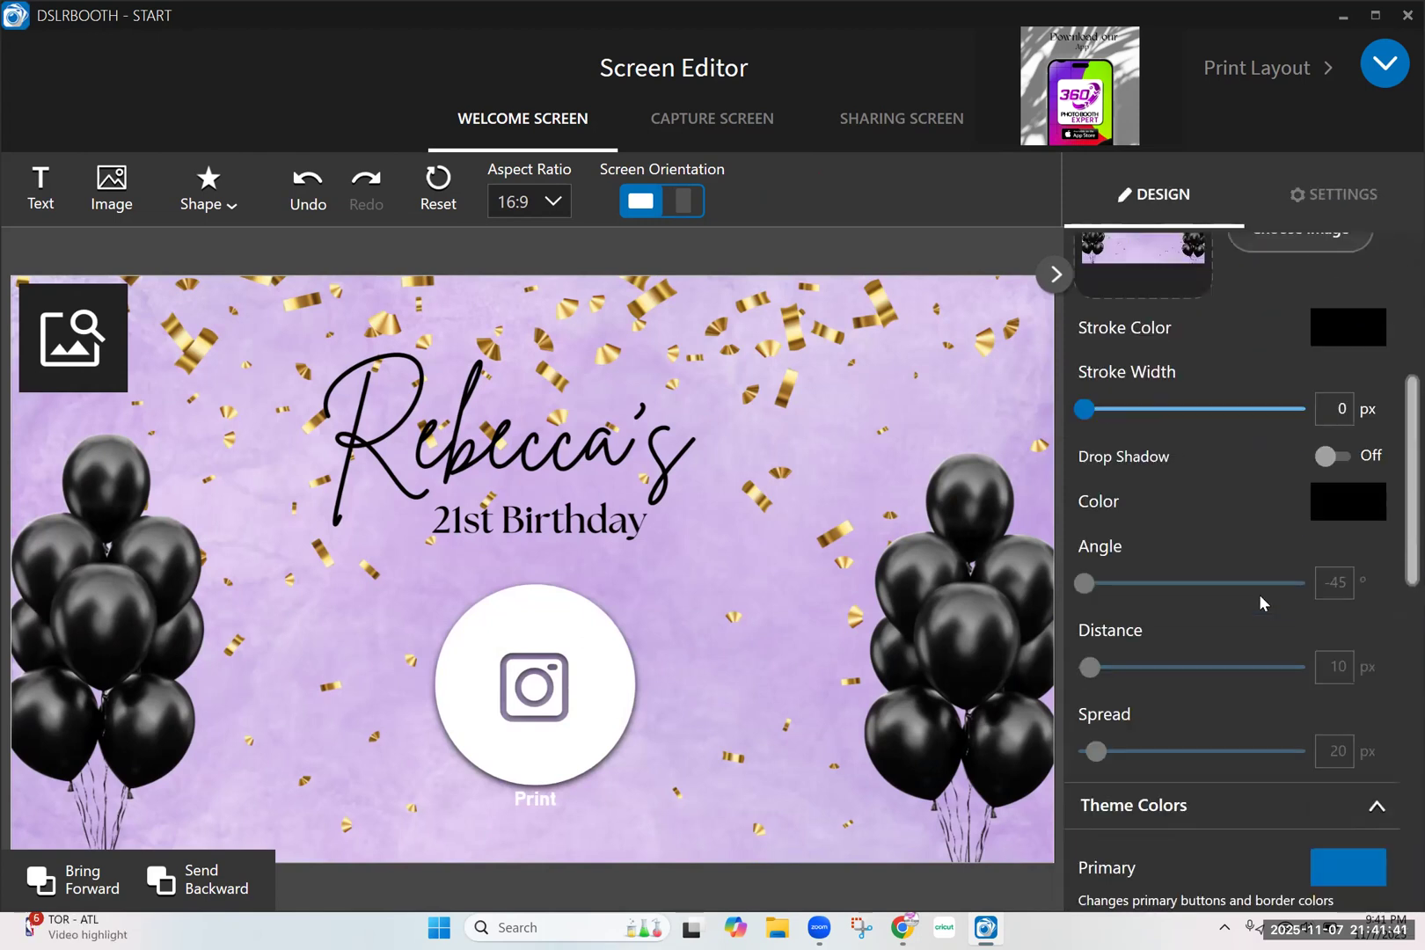
pyautogui.scroll(-7, 1307, 588)
pyautogui.click(1333, 435)
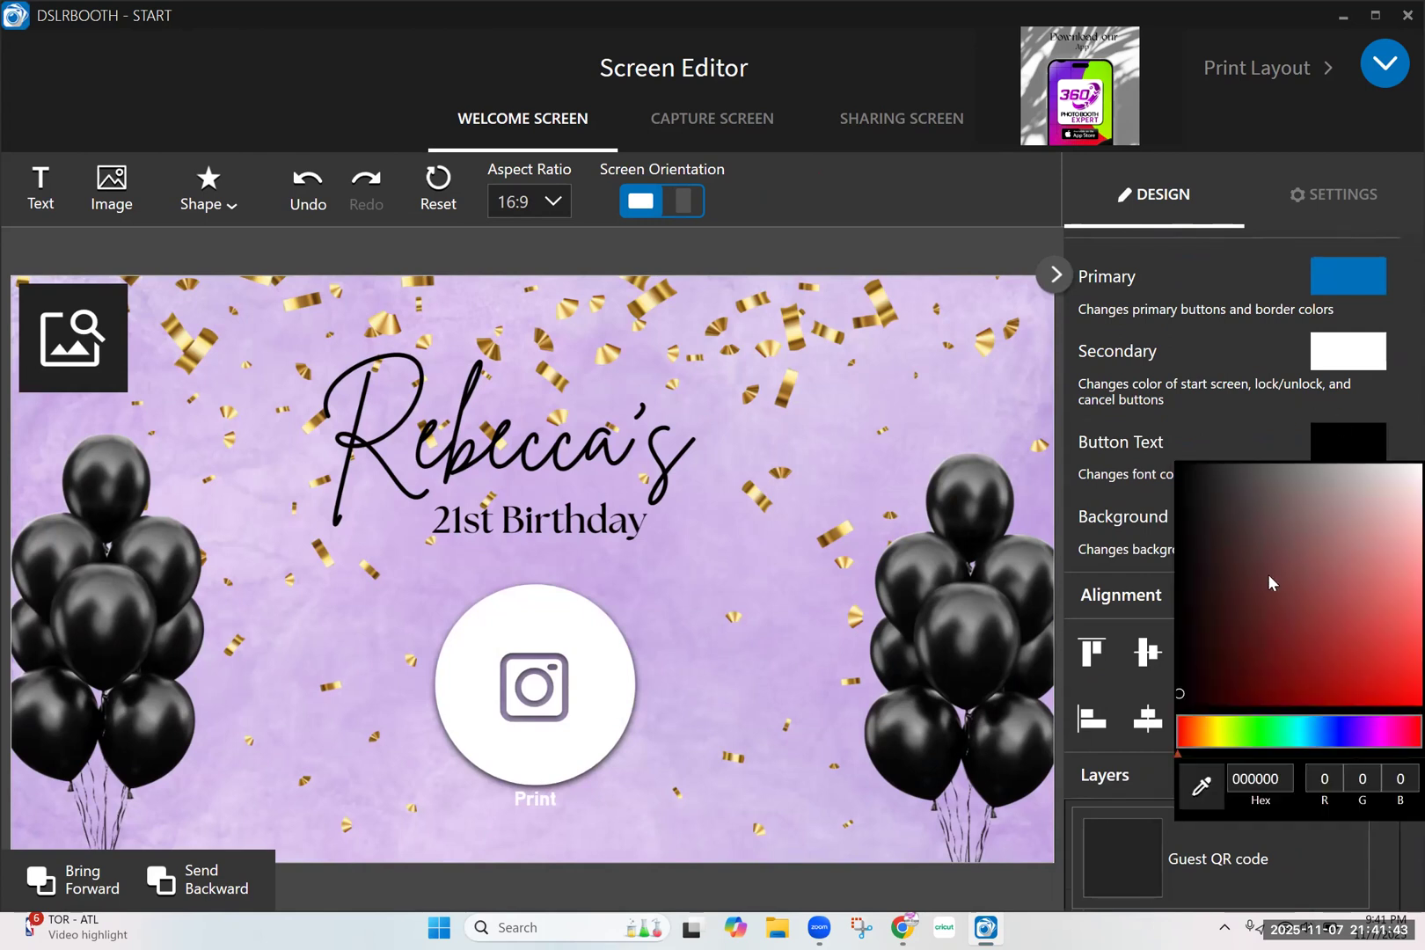
pyautogui.moveTo(1395, 482); pyautogui.dragTo(1394, 455)
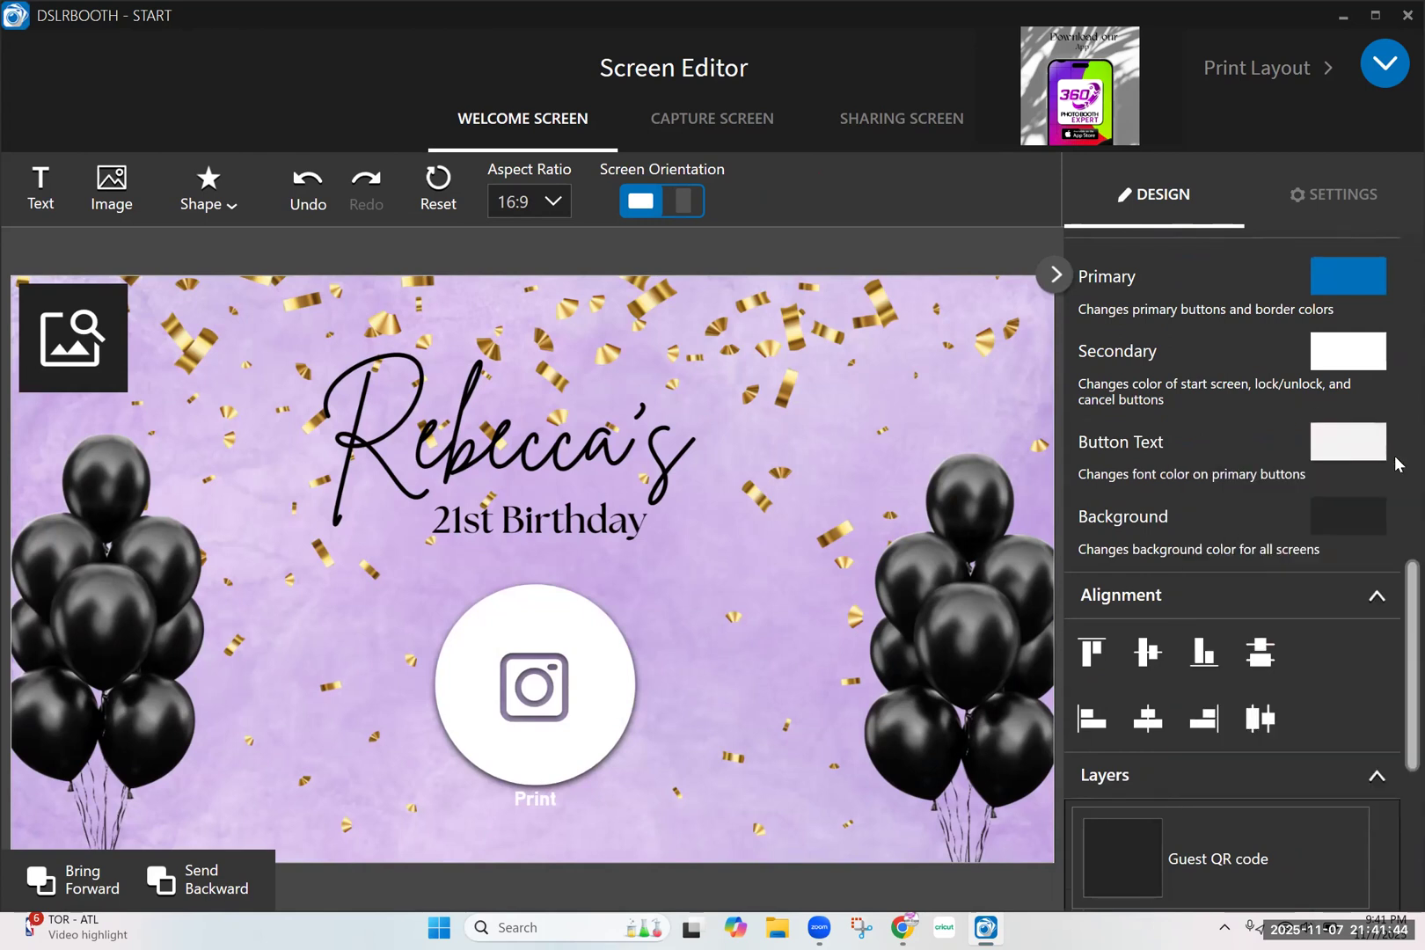
# Check the sharing screen's design and settings, and turn on its Retake button
pyautogui.click(908, 130)
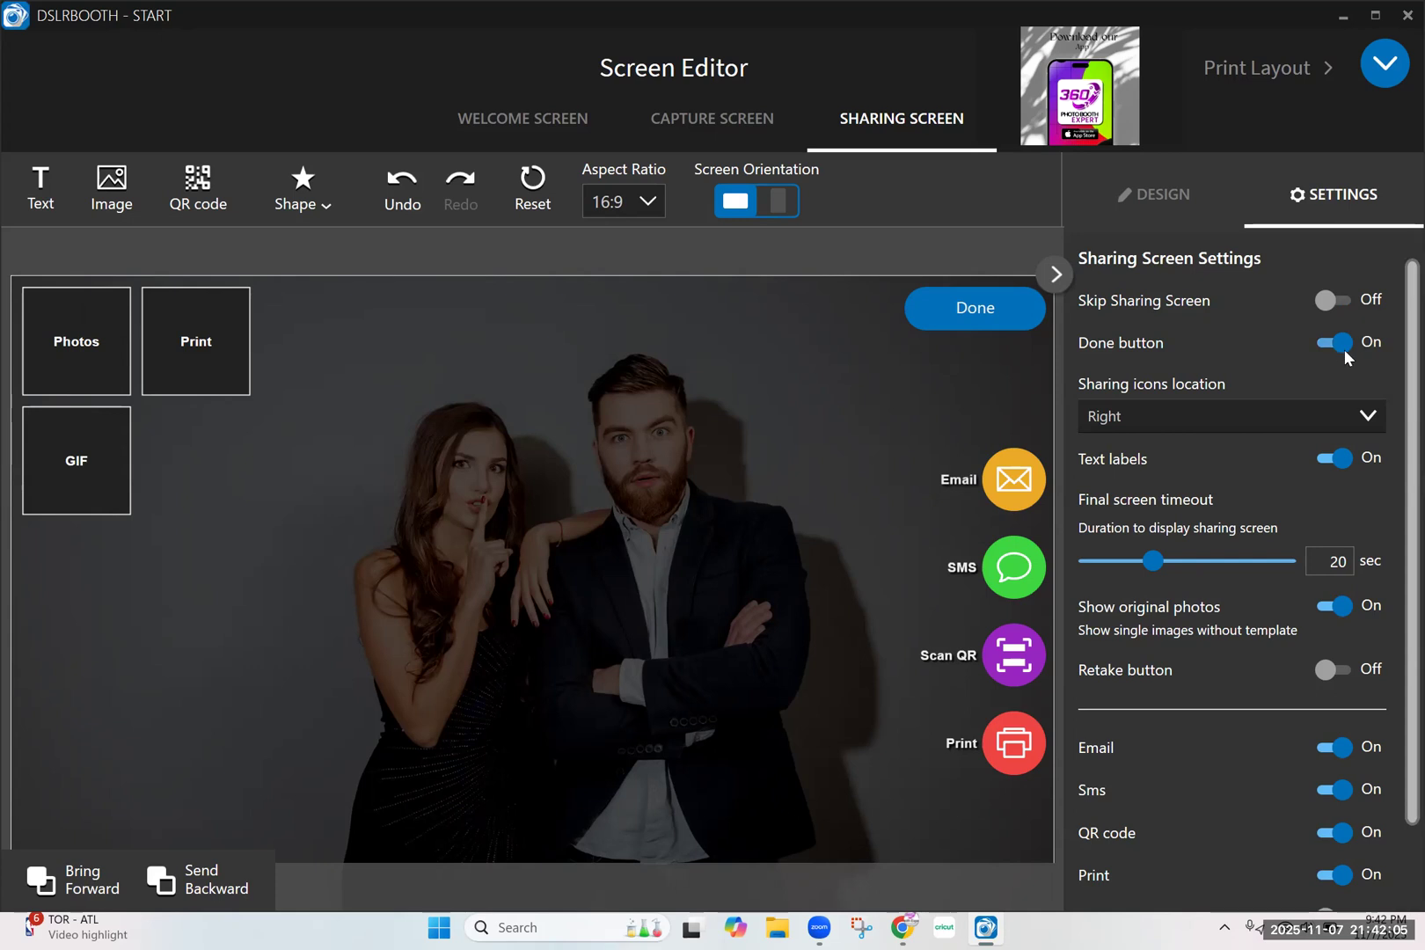
pyautogui.click(1182, 204)
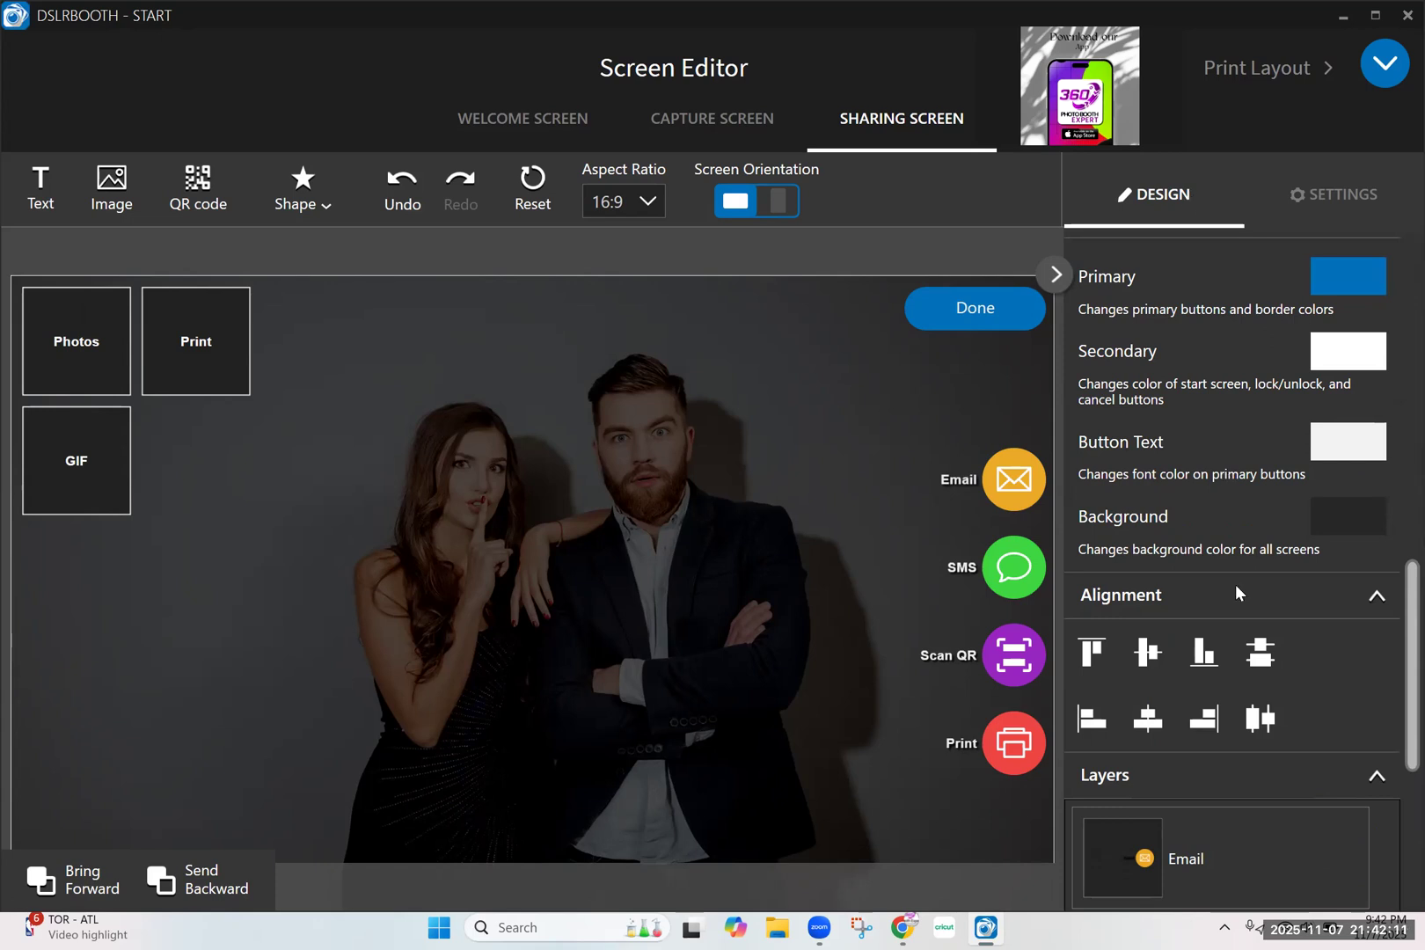
pyautogui.click(1311, 204)
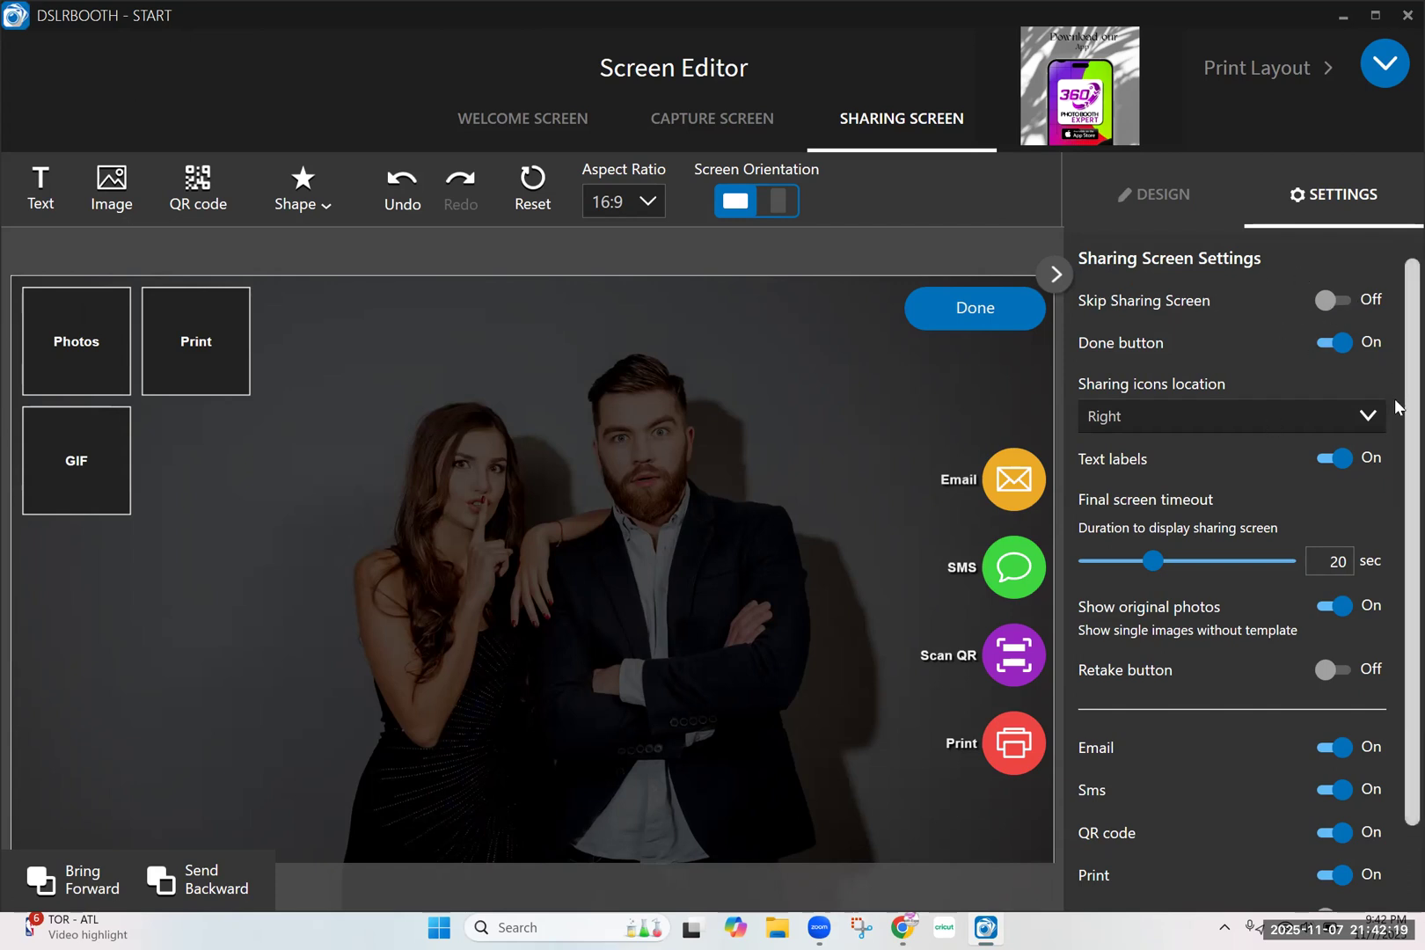
pyautogui.scroll(-1, 1395, 407)
pyautogui.scroll(-2, 1395, 431)
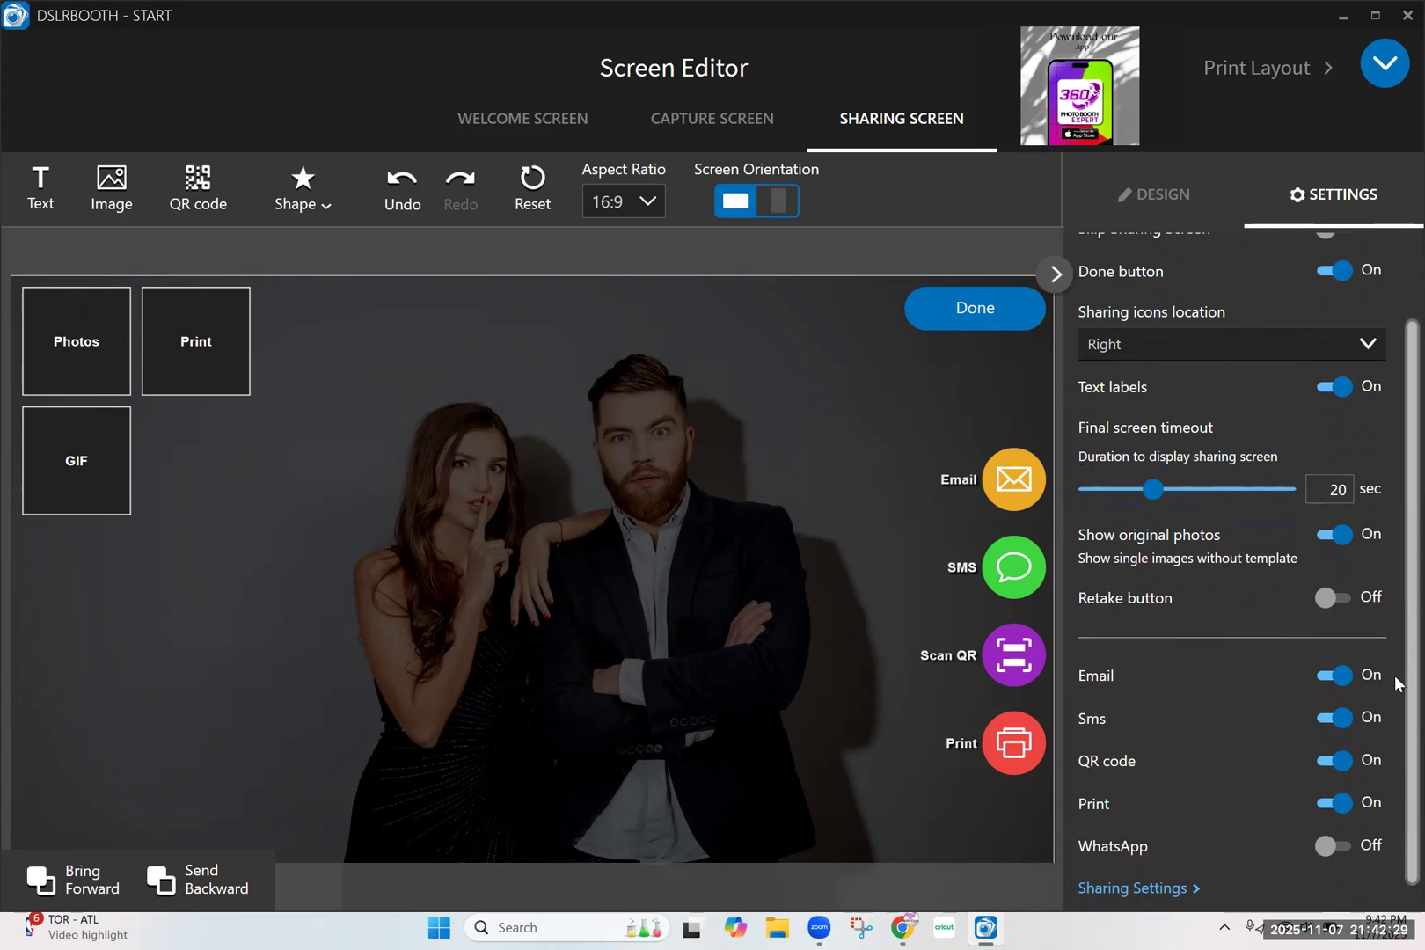
pyautogui.click(1333, 599)
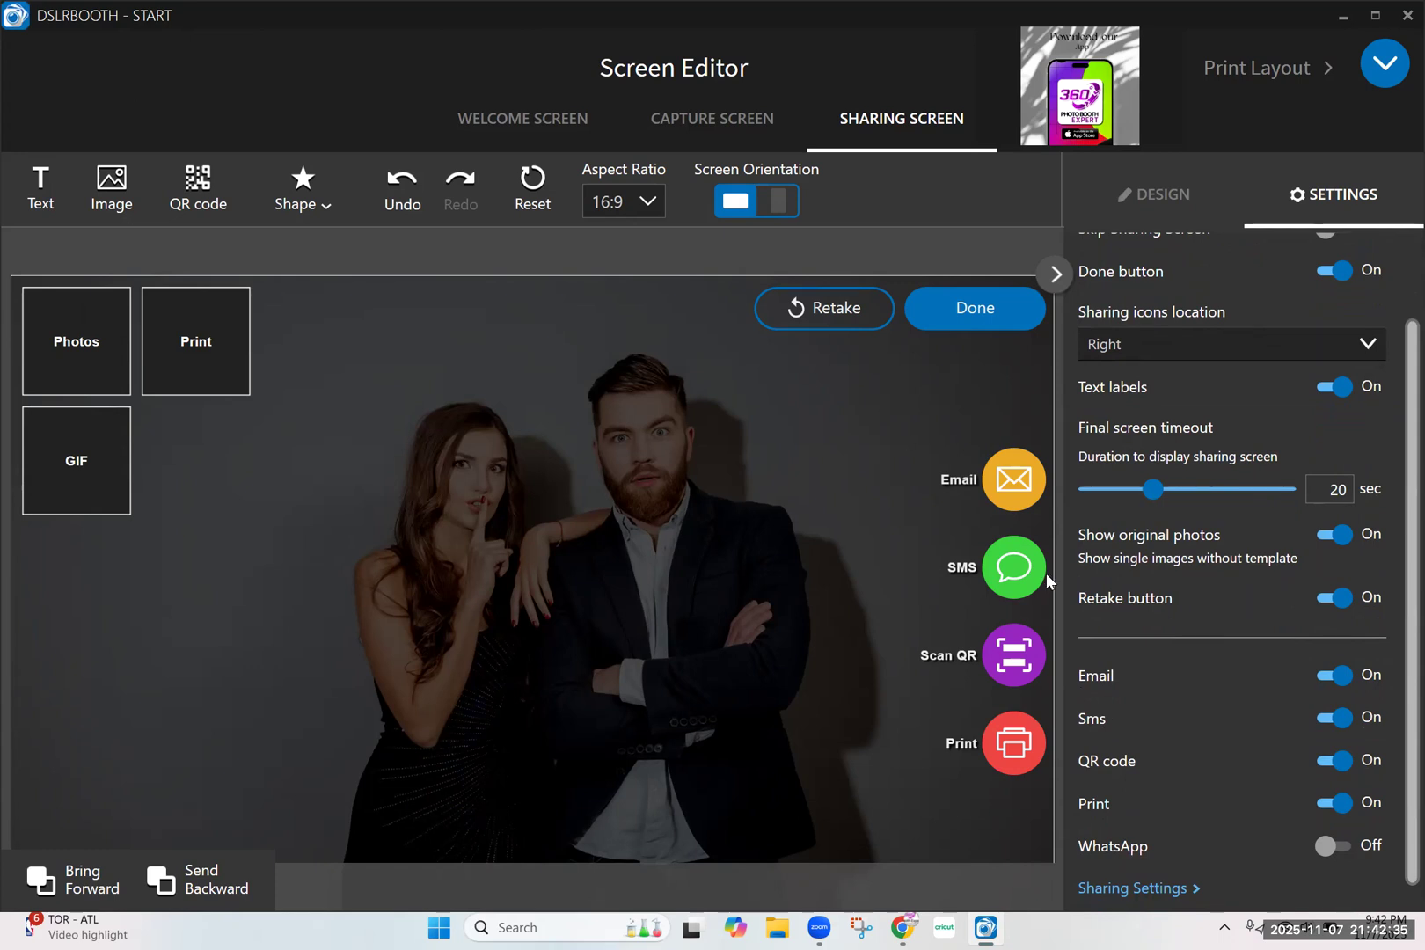
# Toggle the WhatsApp and QR code options of the sharing screen, leaving both turned on
pyautogui.click(1334, 845)
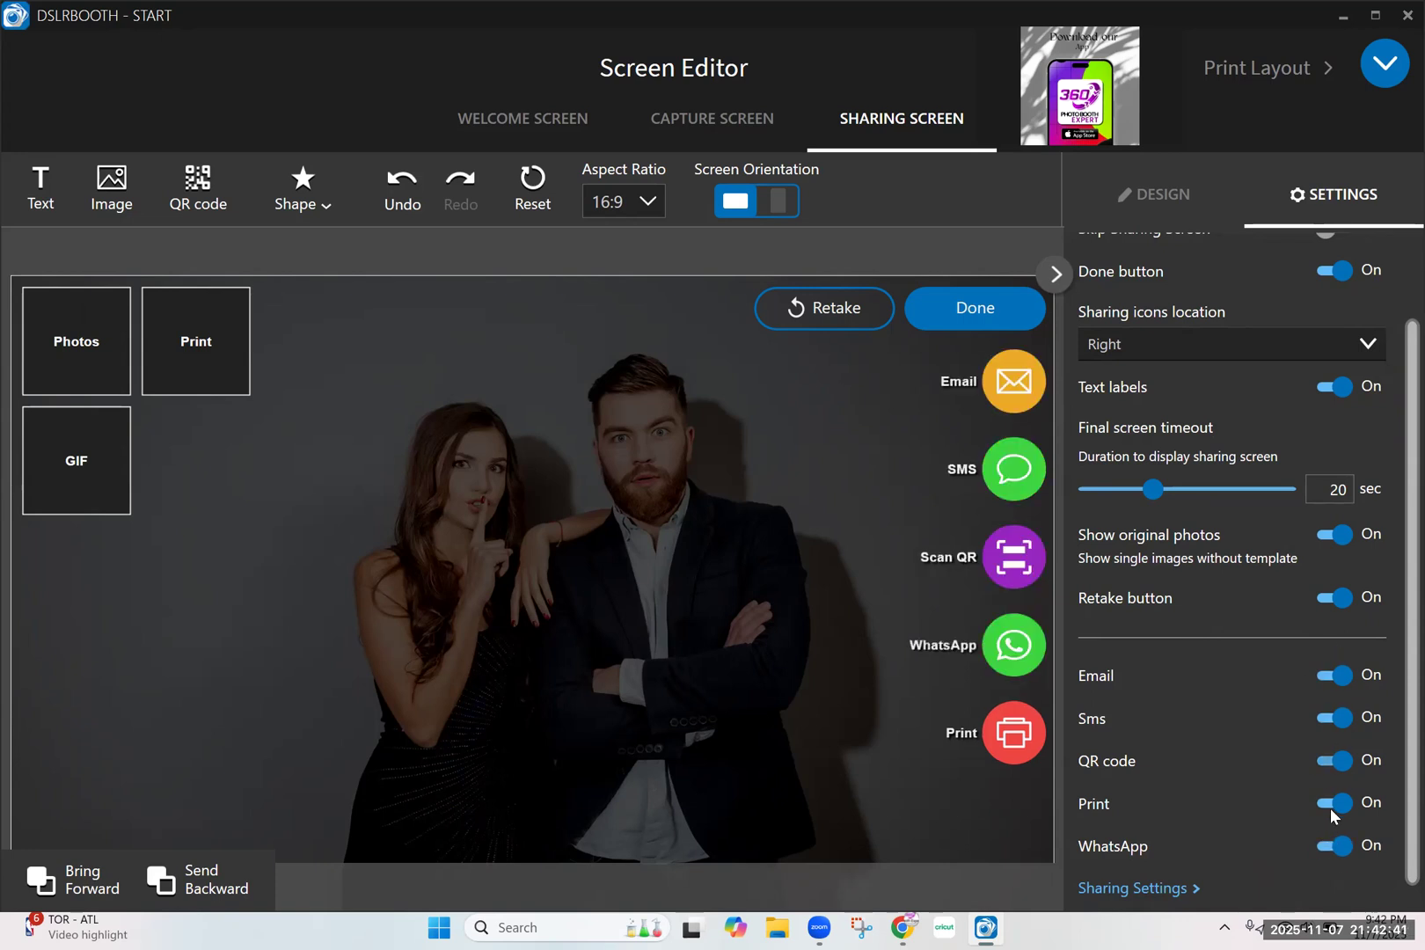
pyautogui.click(1345, 842)
pyautogui.click(1341, 762)
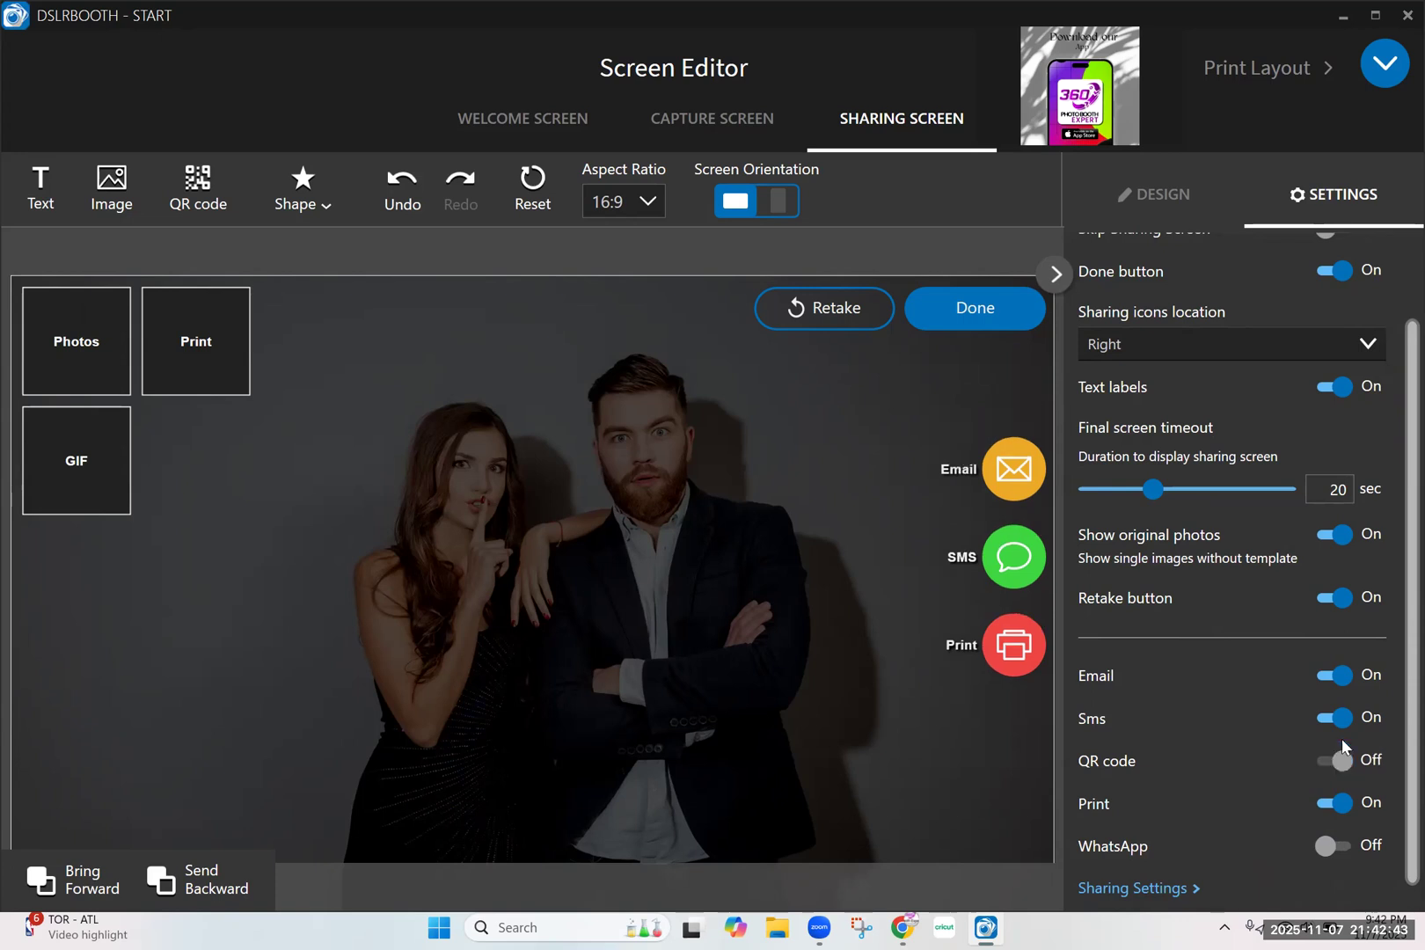
pyautogui.click(1336, 758)
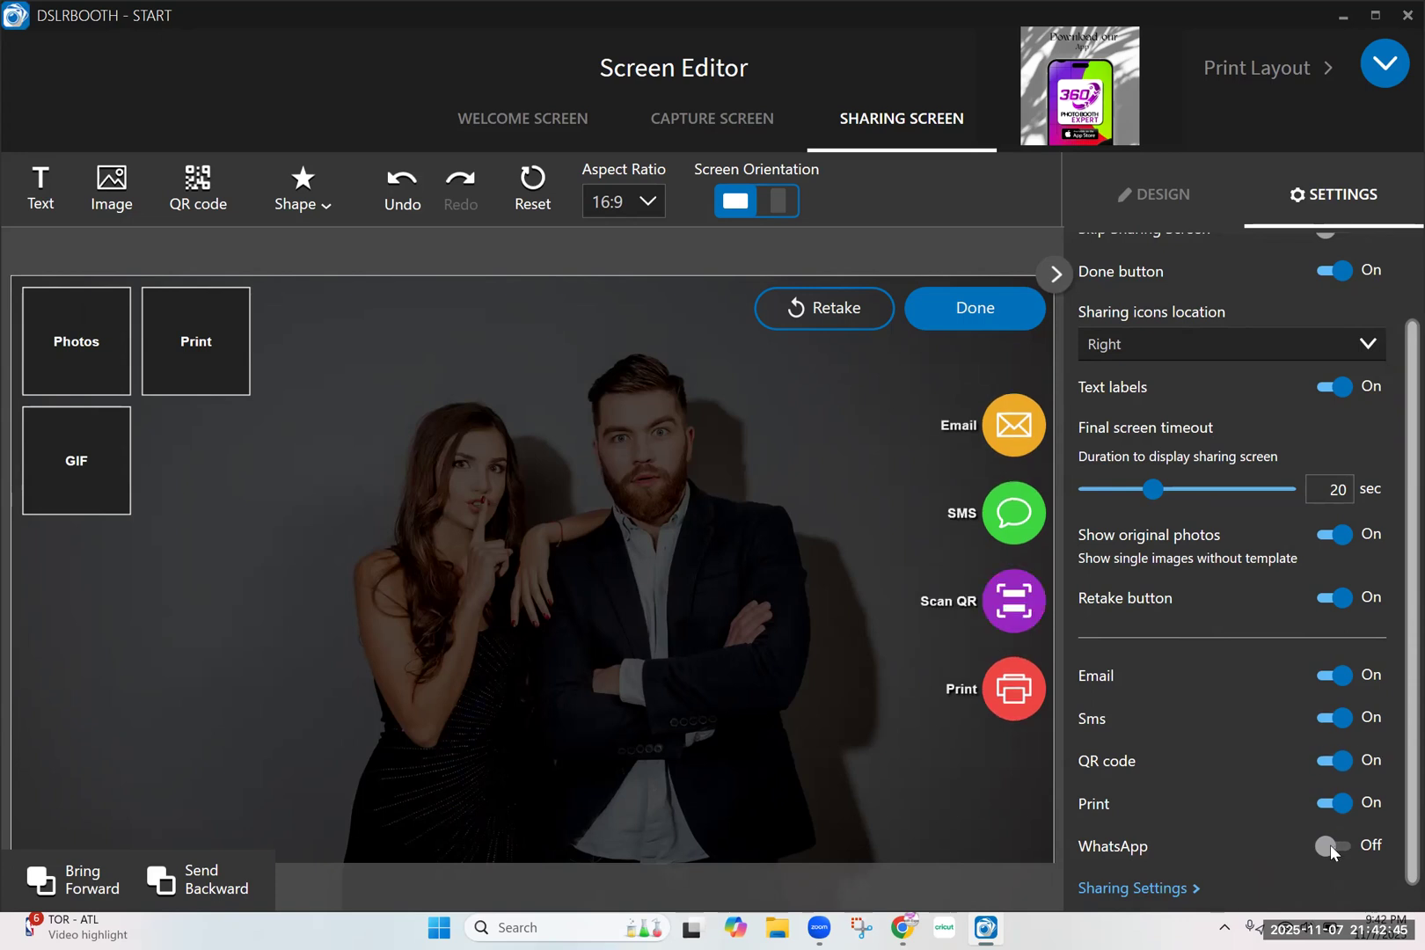
pyautogui.click(1330, 848)
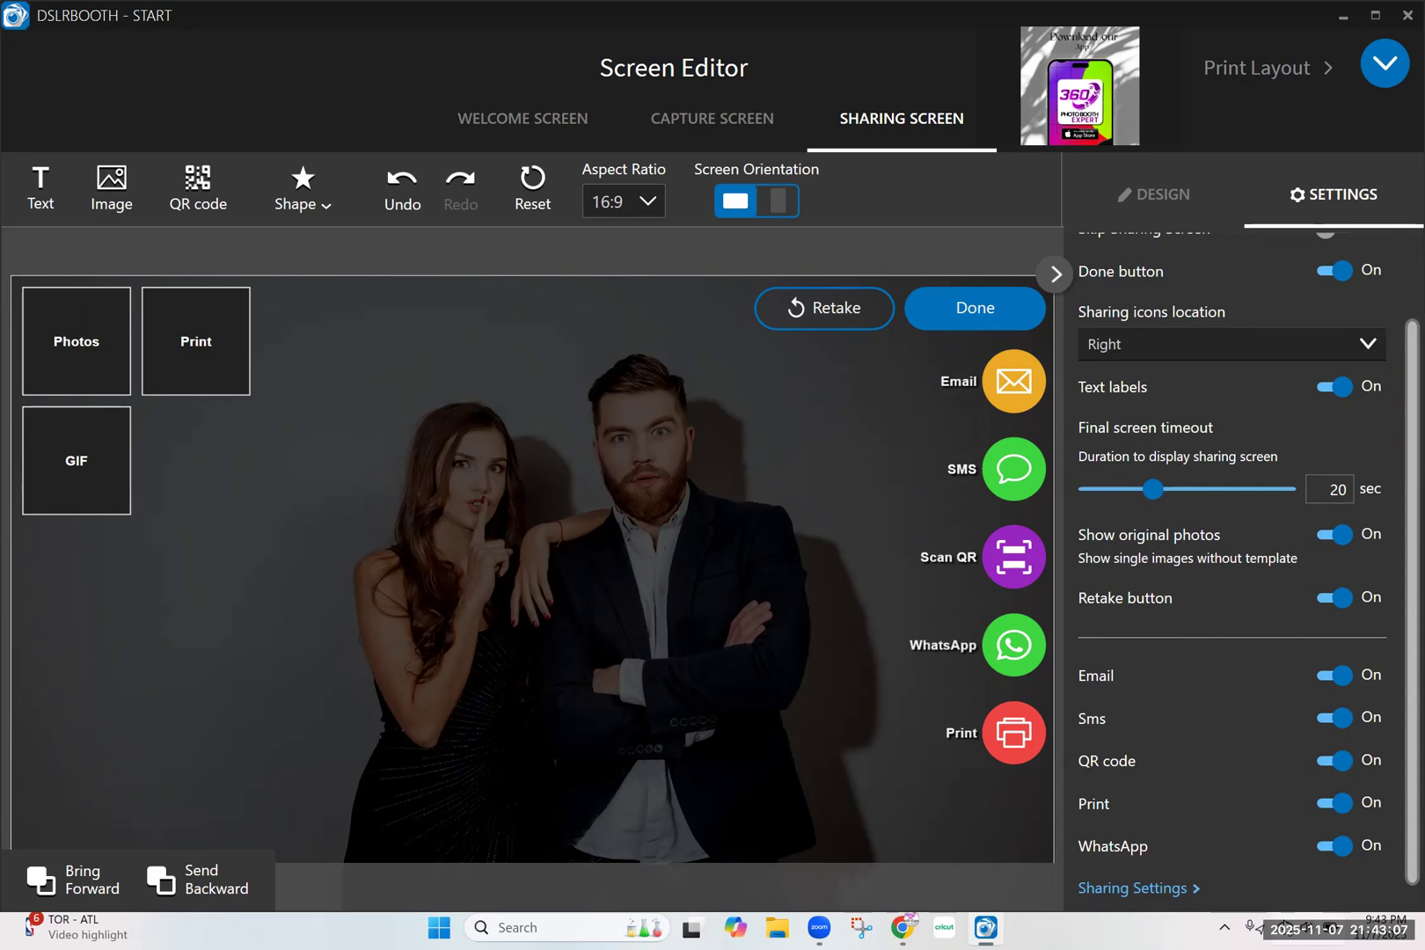
pyautogui.click(1305, 928)
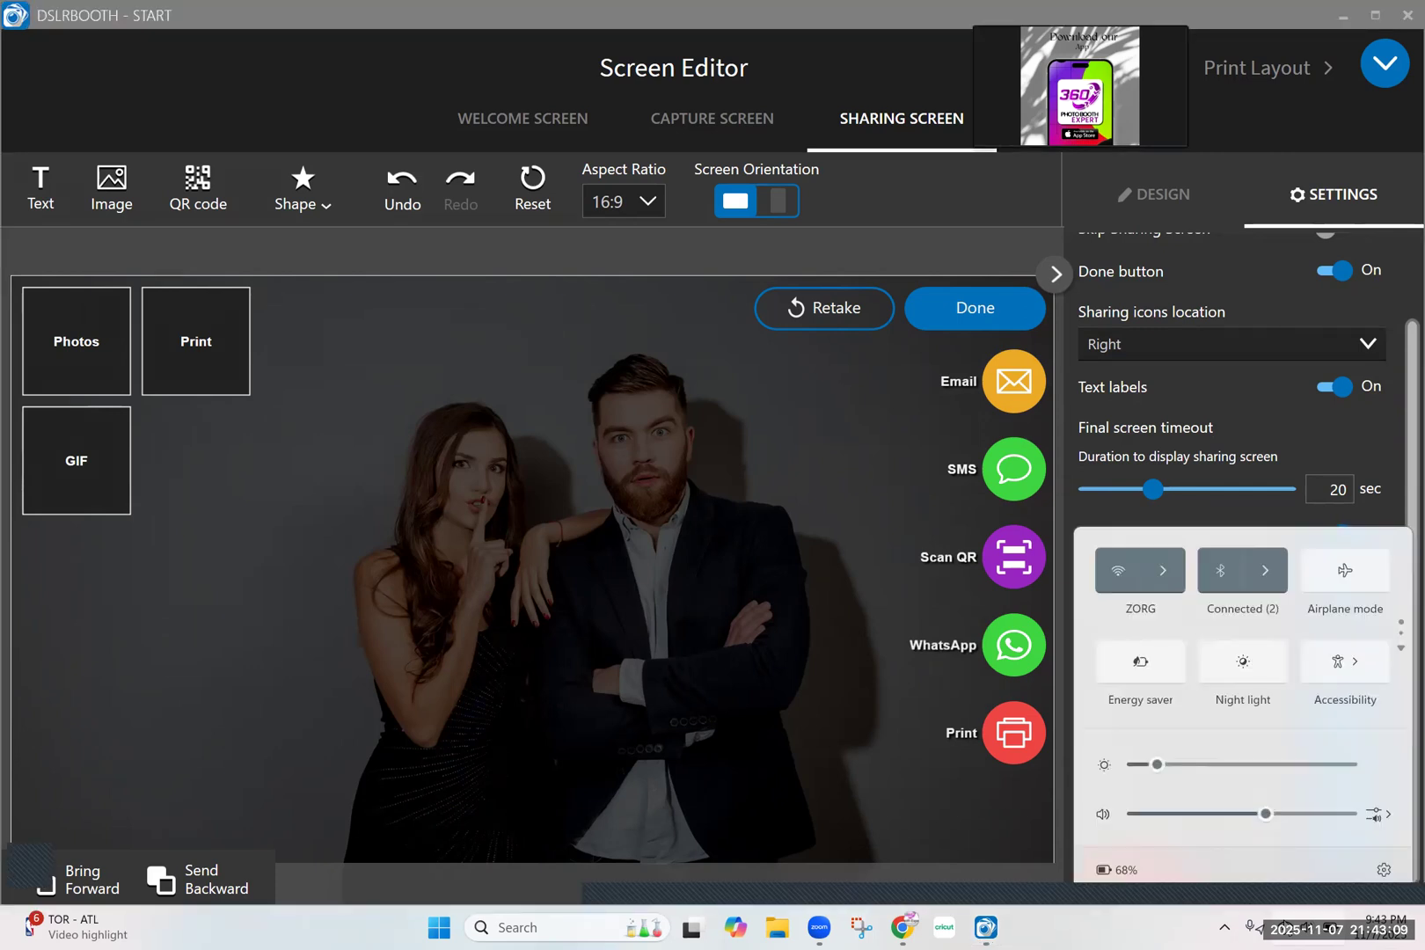
pyautogui.click(1306, 928)
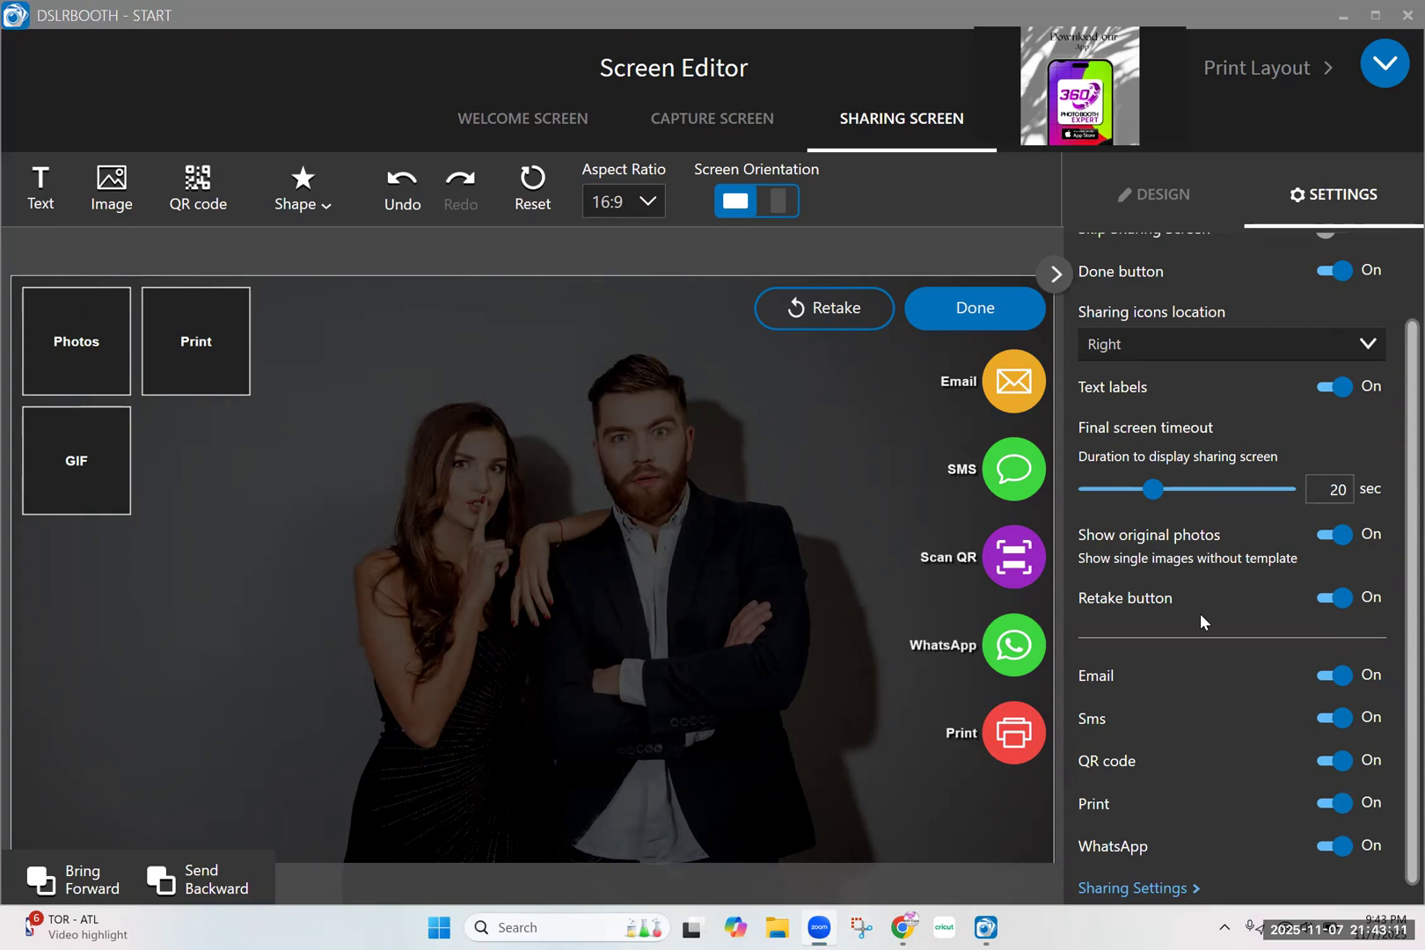